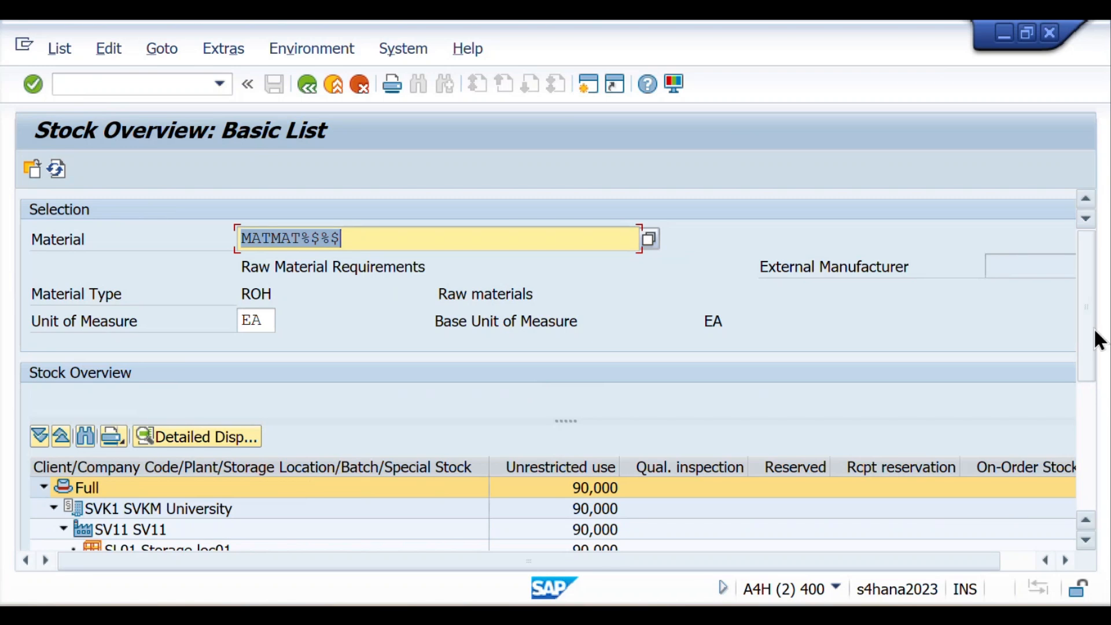
# Review the material's unrestricted stock, then switch to the Notion practice notes and append "⇒ 90 Quantity" after MMBE in the stock prerequisite.
pyautogui.scroll(-3, 1092, 328)
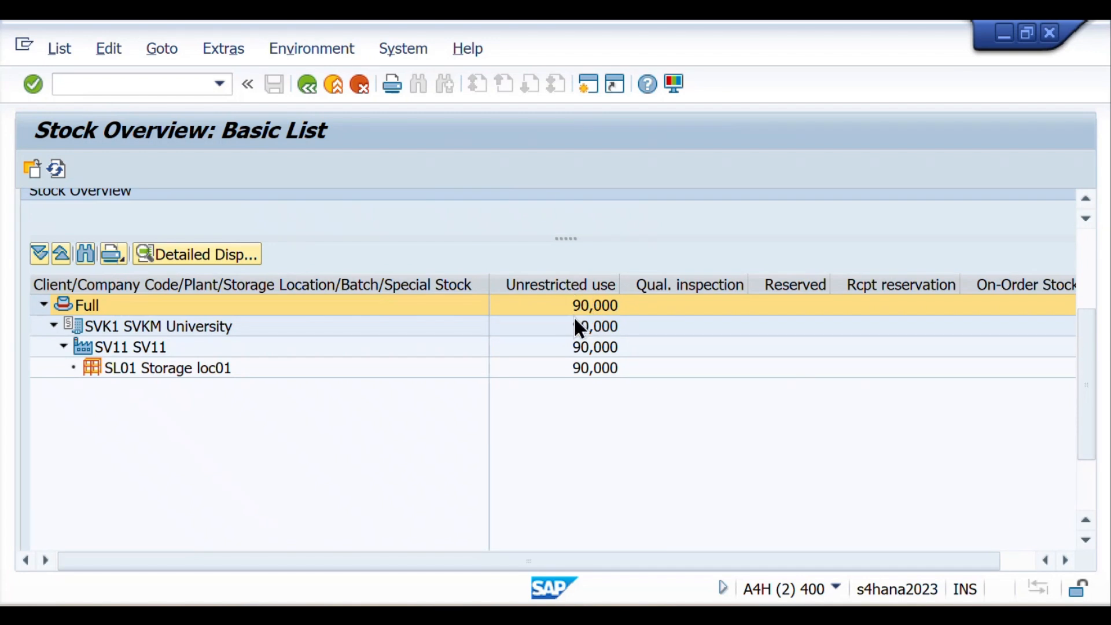
pyautogui.hotkey('alt', 'Tab')
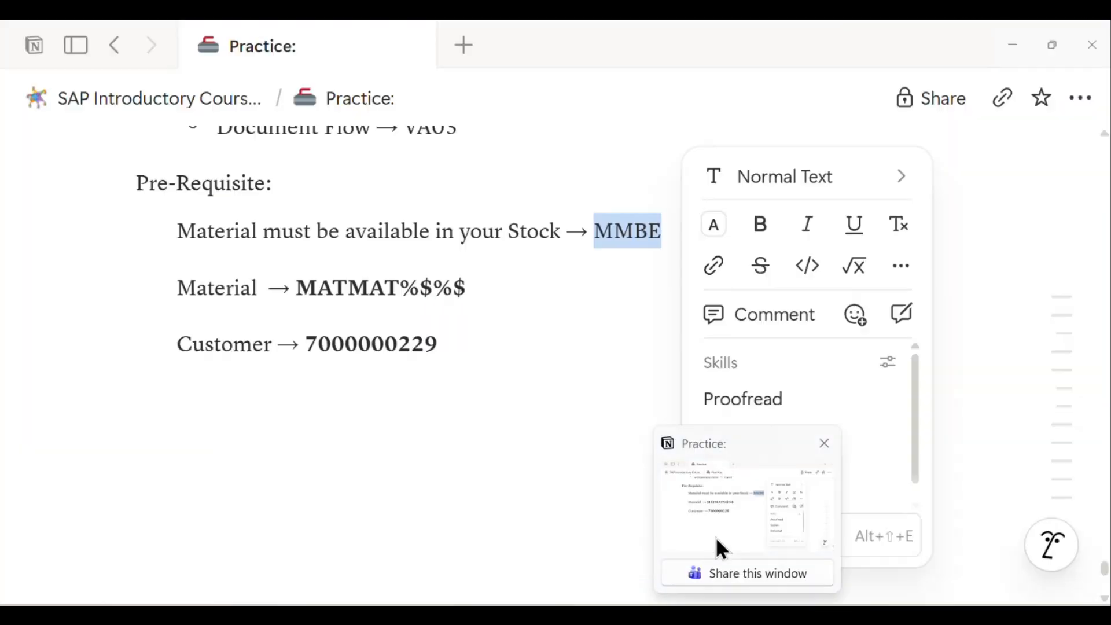
pyautogui.click(715, 537)
pyautogui.click(643, 265)
pyautogui.click(672, 241)
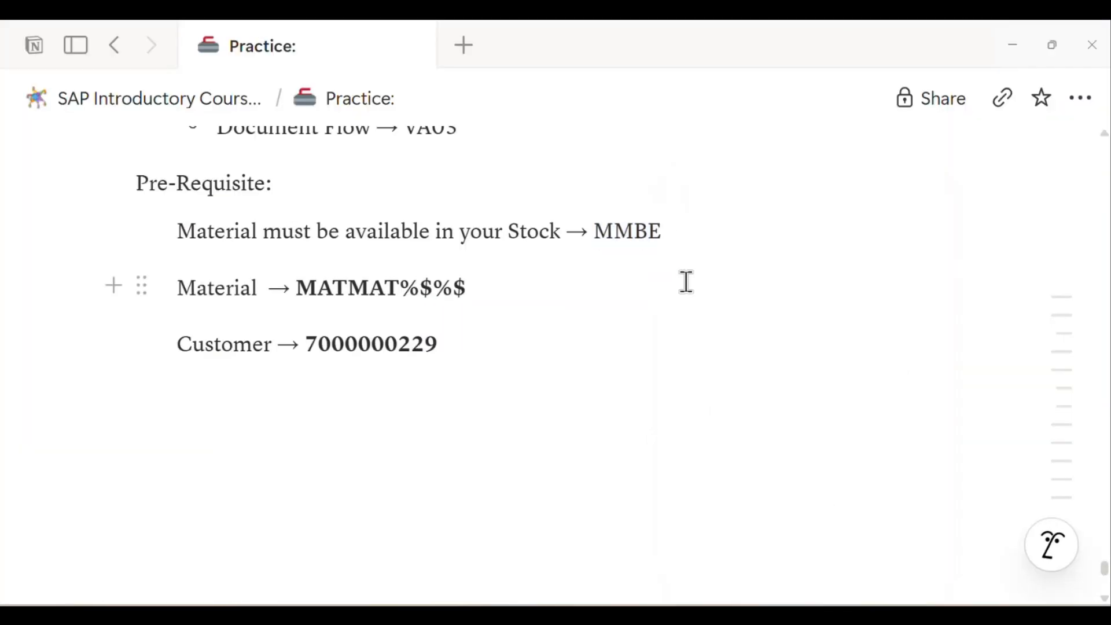
pyautogui.write('=> 90')
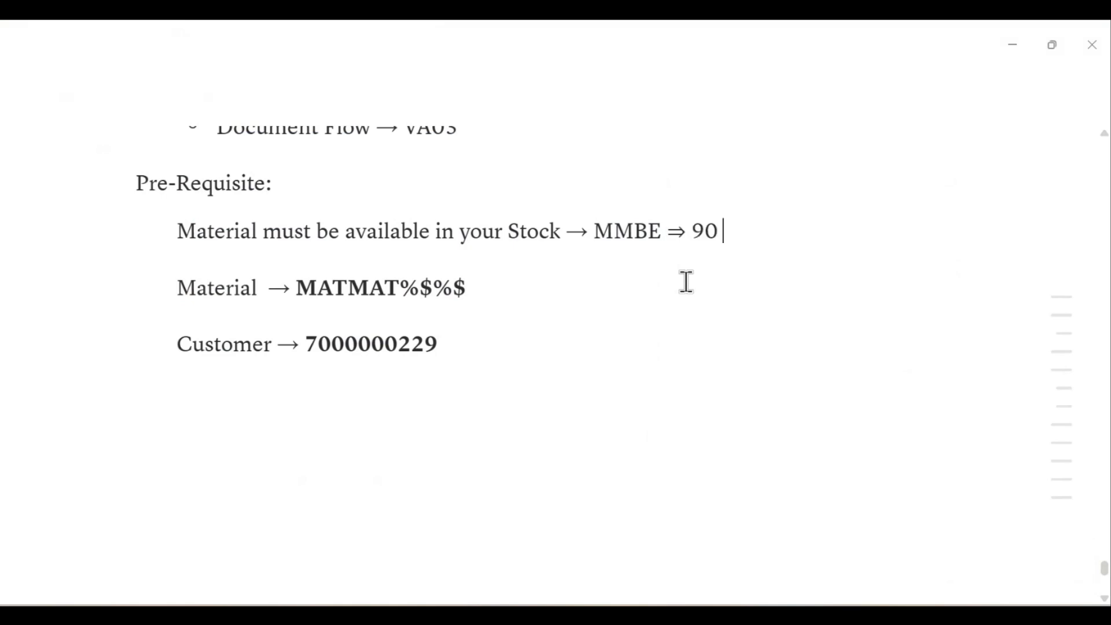
pyautogui.write(' Quantity')
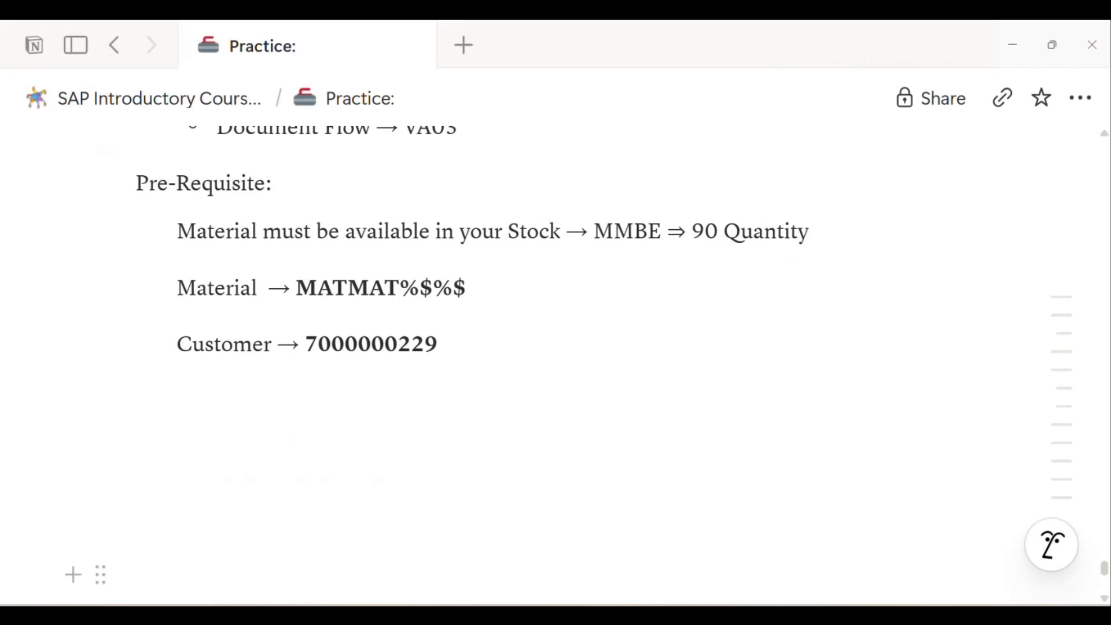
# Recheck the SAP stock overview and append "(Purchase Order, Goods Receipt)" to the stock prerequisite in the Notion notes.
pyautogui.moveTo(627, 555)
pyautogui.click(738, 509)
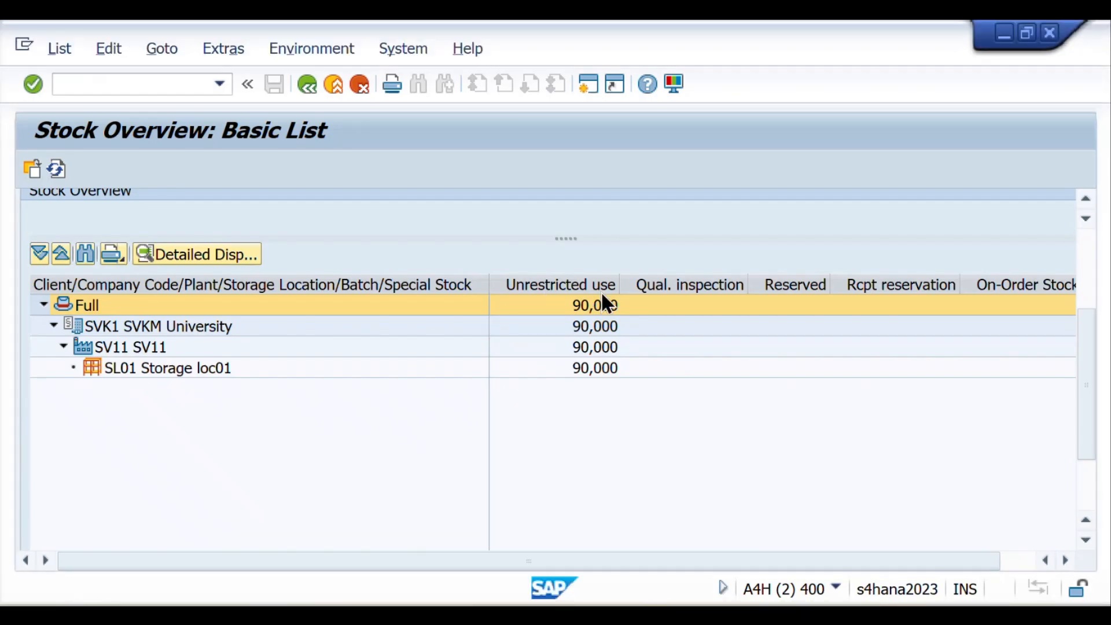
pyautogui.hotkey('alt', 'Tab')
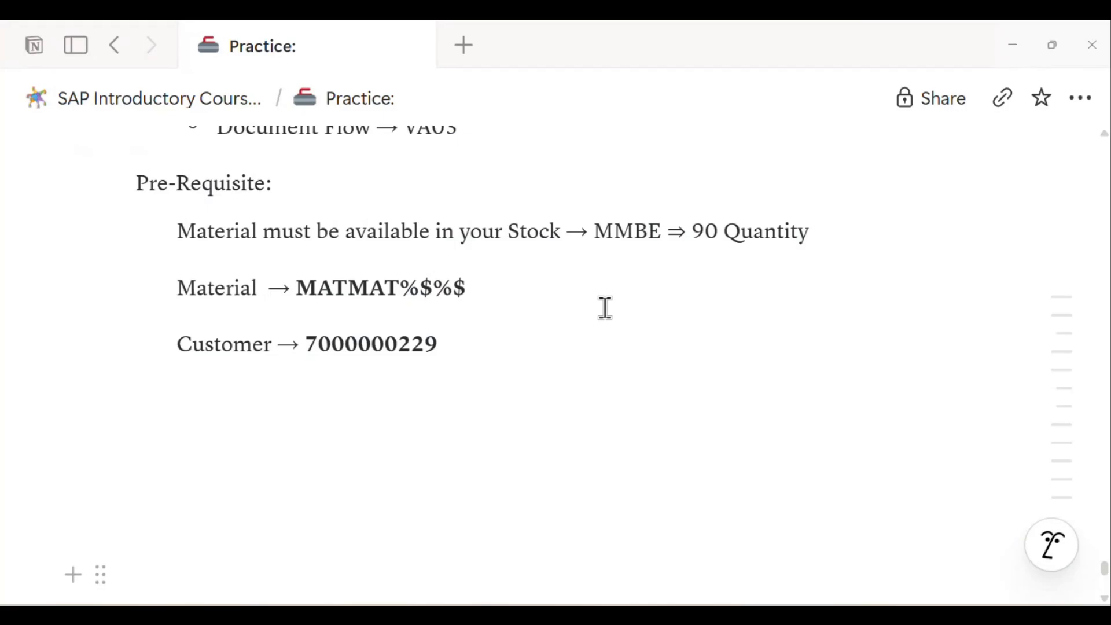
pyautogui.click(804, 253)
pyautogui.write('(Pur')
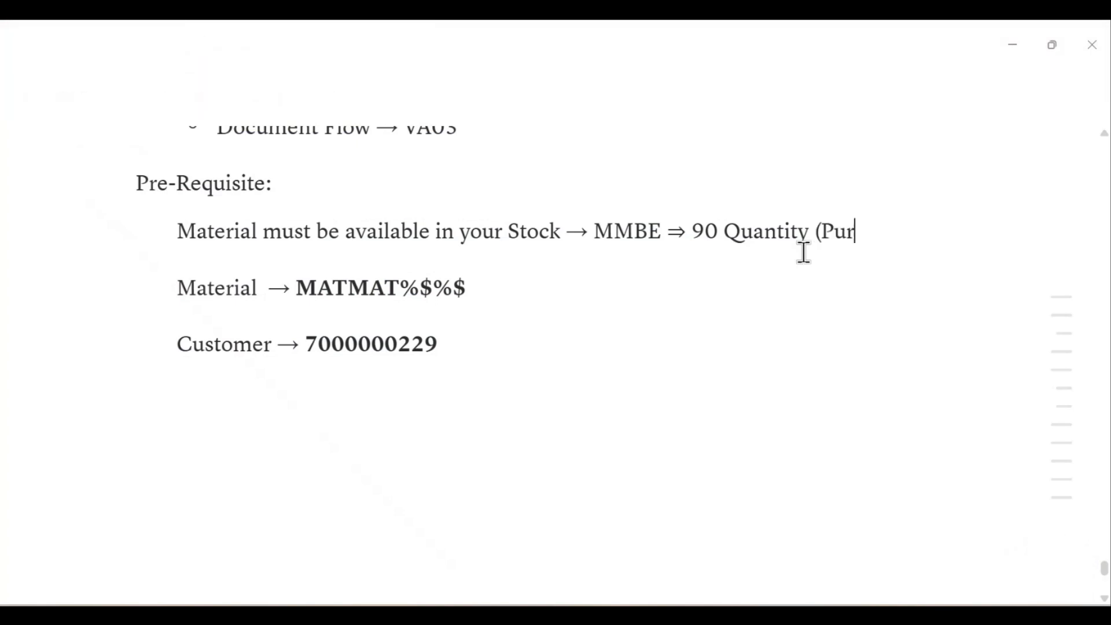
pyautogui.write('chase Order')
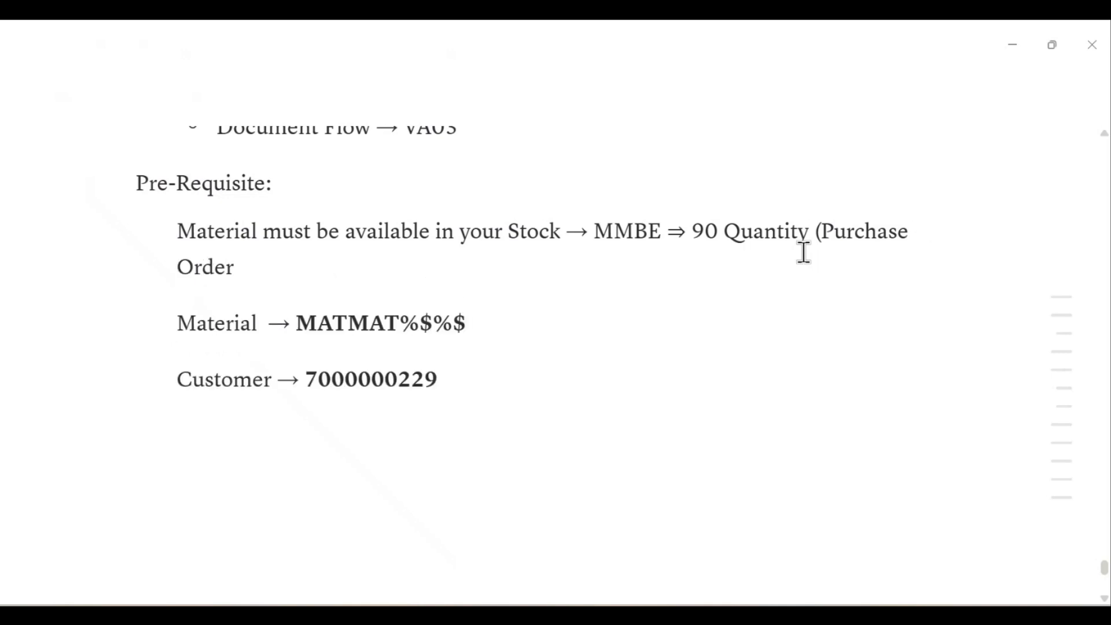
pyautogui.write(', Goods Receipt')
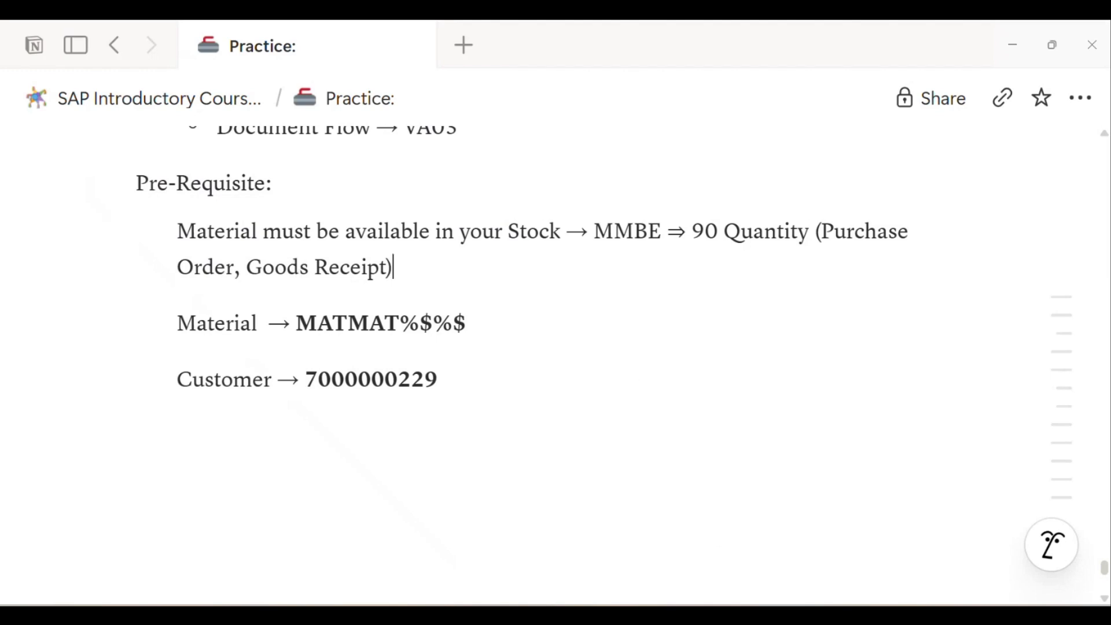
pyautogui.click(732, 501)
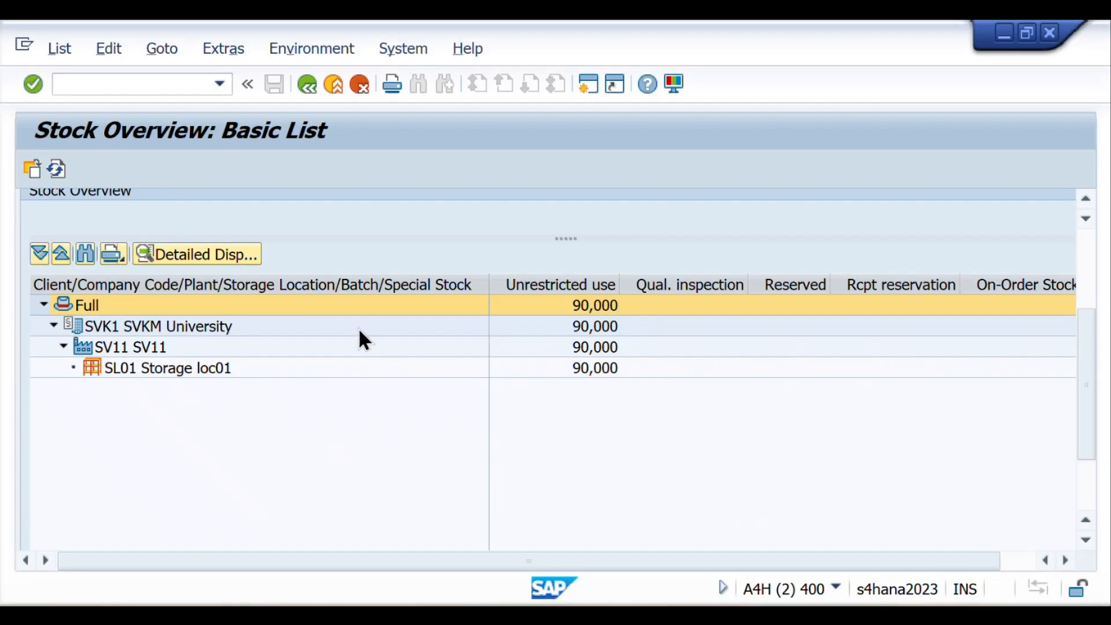
pyautogui.hotkey('alt', 'Tab')
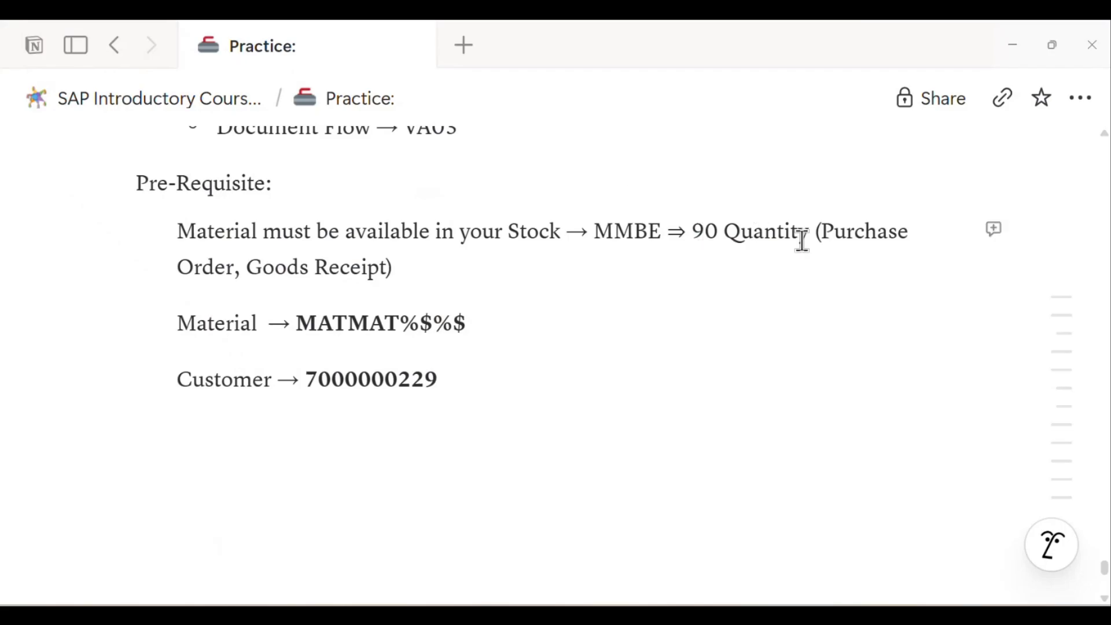
pyautogui.moveTo(822, 231); pyautogui.dragTo(386, 267)
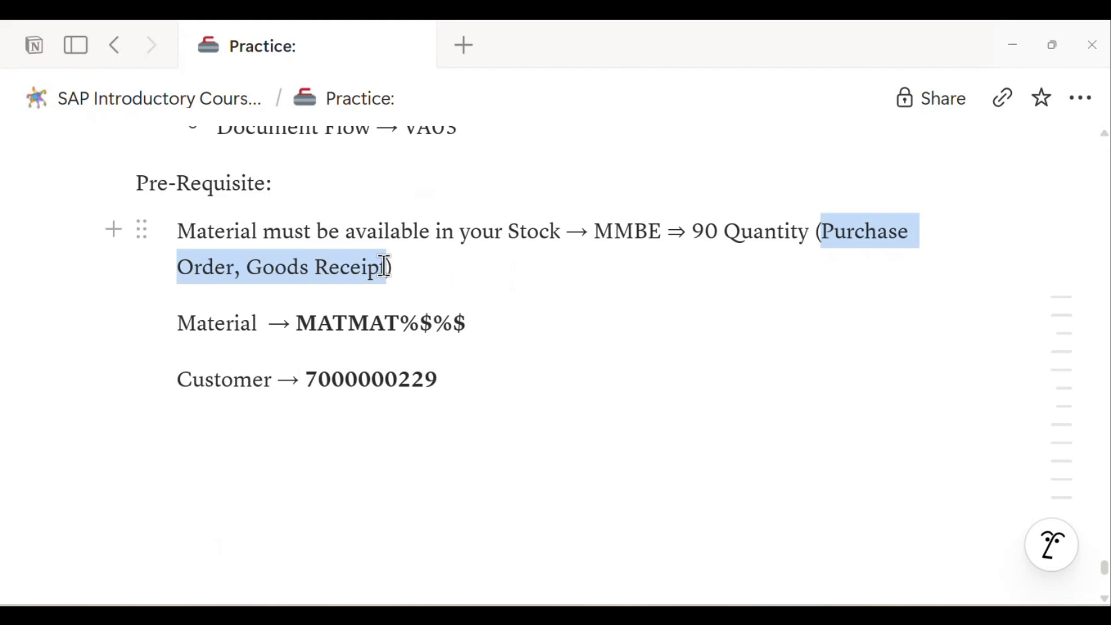
pyautogui.click(323, 276)
pyautogui.moveTo(246, 267); pyautogui.dragTo(387, 263)
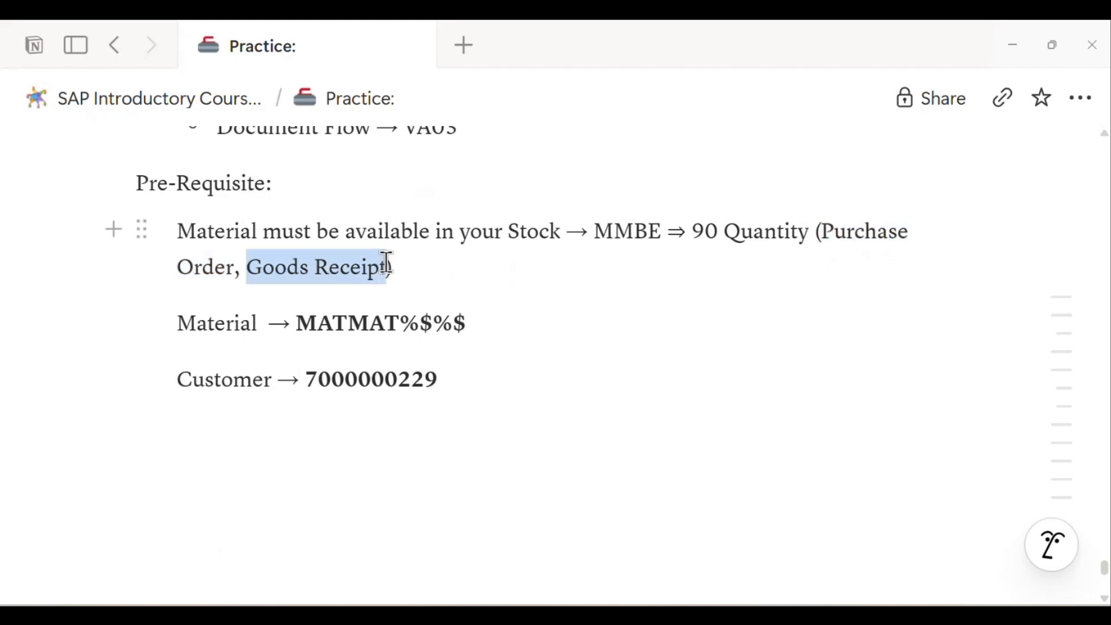
pyautogui.click(386, 263)
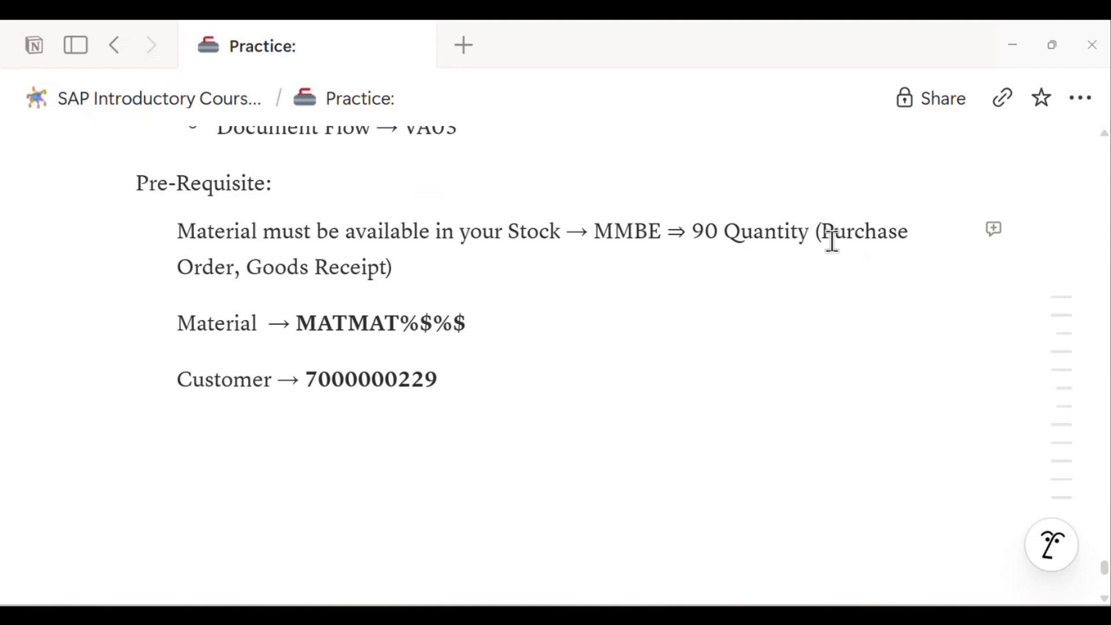
# Add an empty line below the Customer entry in the prerequisites and copy the customer number.
pyautogui.click(471, 380)
pyautogui.press('Return')
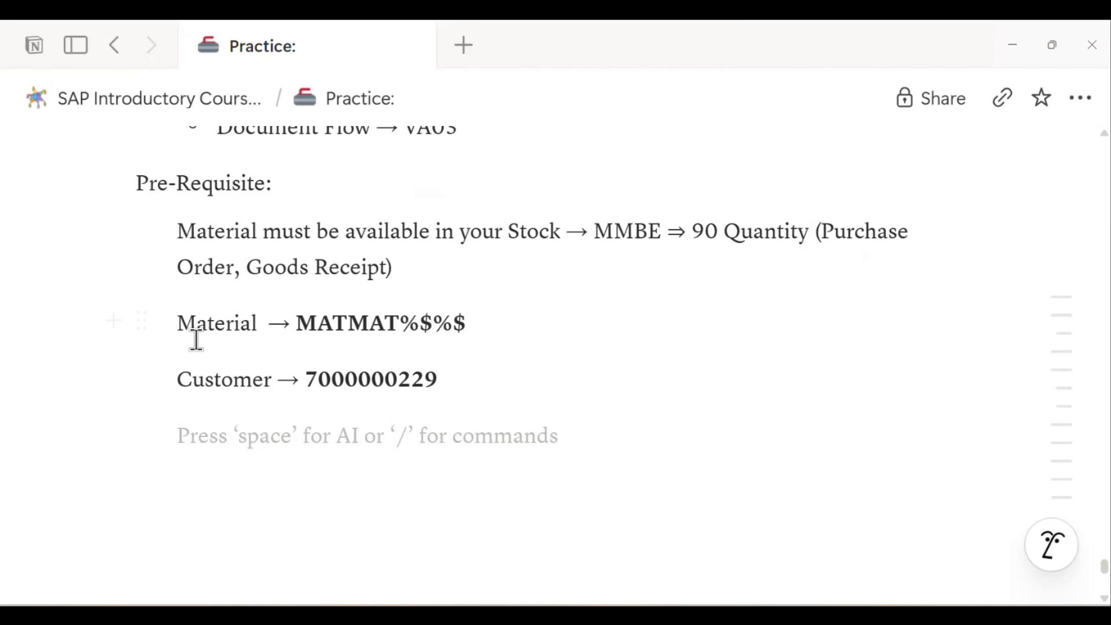
pyautogui.moveTo(184, 326); pyautogui.dragTo(461, 373)
pyautogui.hotkey('ctrl', 'c')
pyautogui.click(188, 380)
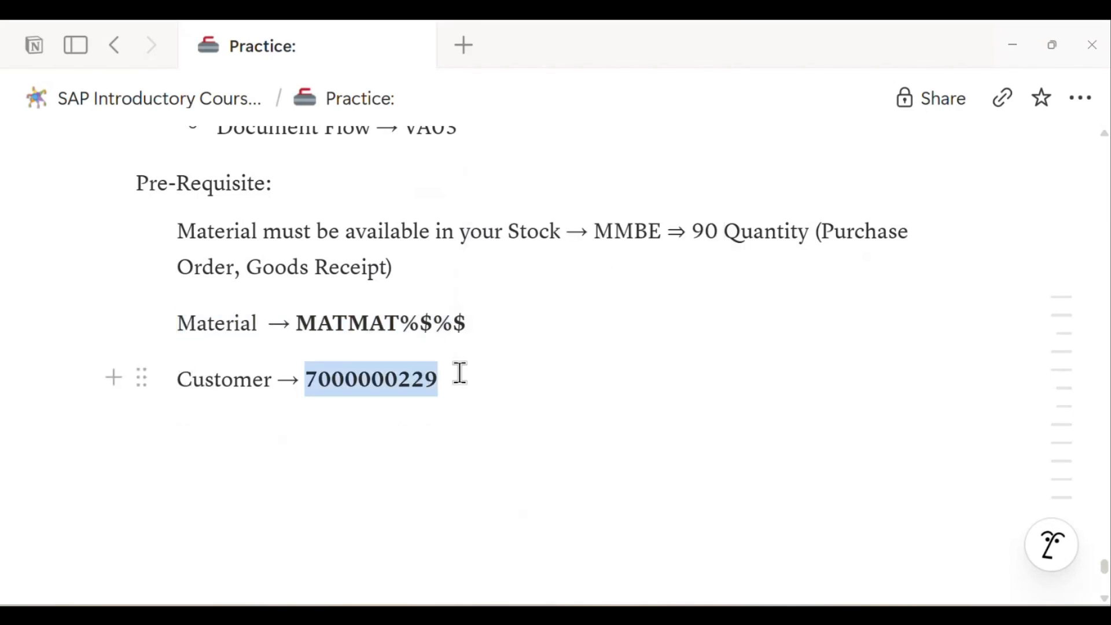
# Switch to the SAP Create Standard Order window and enter the copied customer number as both sold-to party and ship-to party.
pyautogui.hotkey('alt', 'Tab')
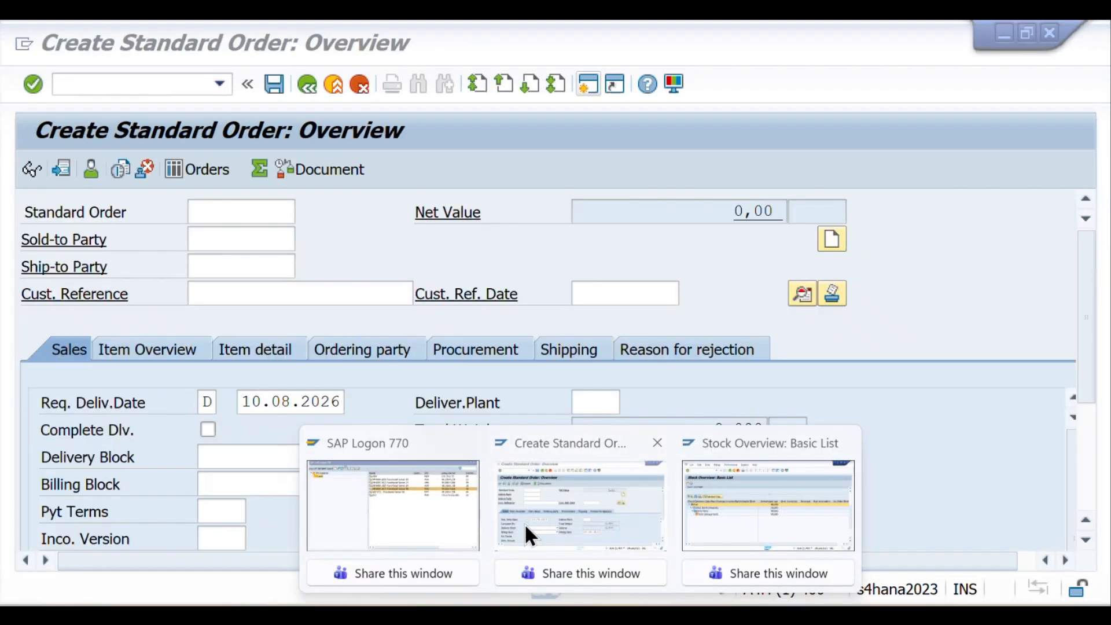
pyautogui.click(525, 523)
pyautogui.hotkey('ctrl', 'v')
pyautogui.click(216, 262)
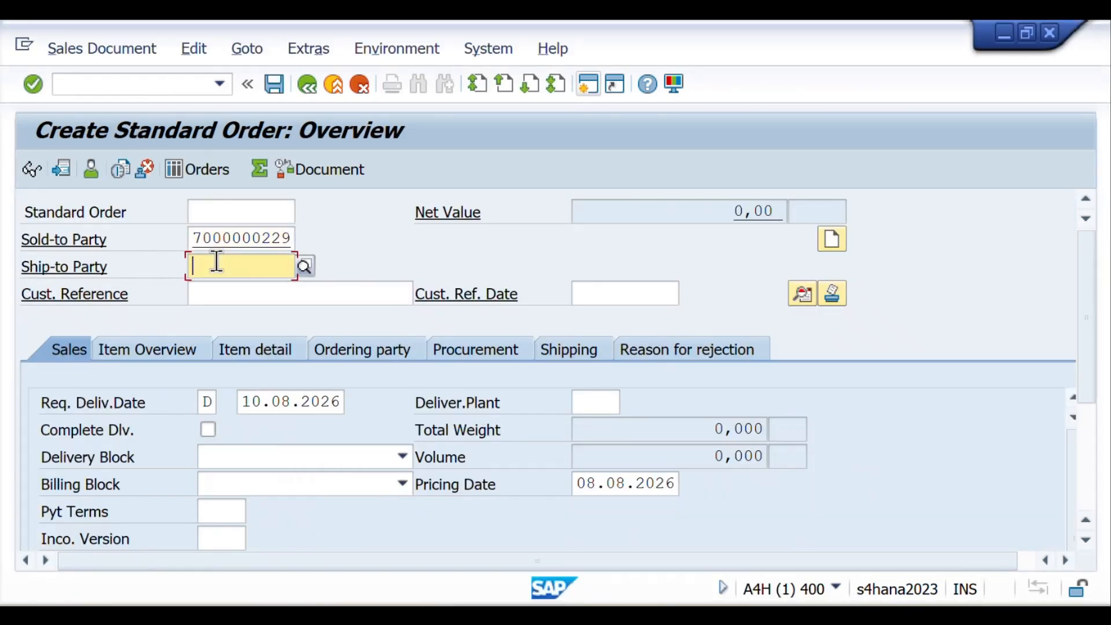
pyautogui.hotkey('ctrl', 'v')
pyautogui.click(210, 299)
# Return to the Notion notes and write "Purchase Order →" on the empty line below the Customer entry.
pyautogui.hotkey('alt', 'Tab')
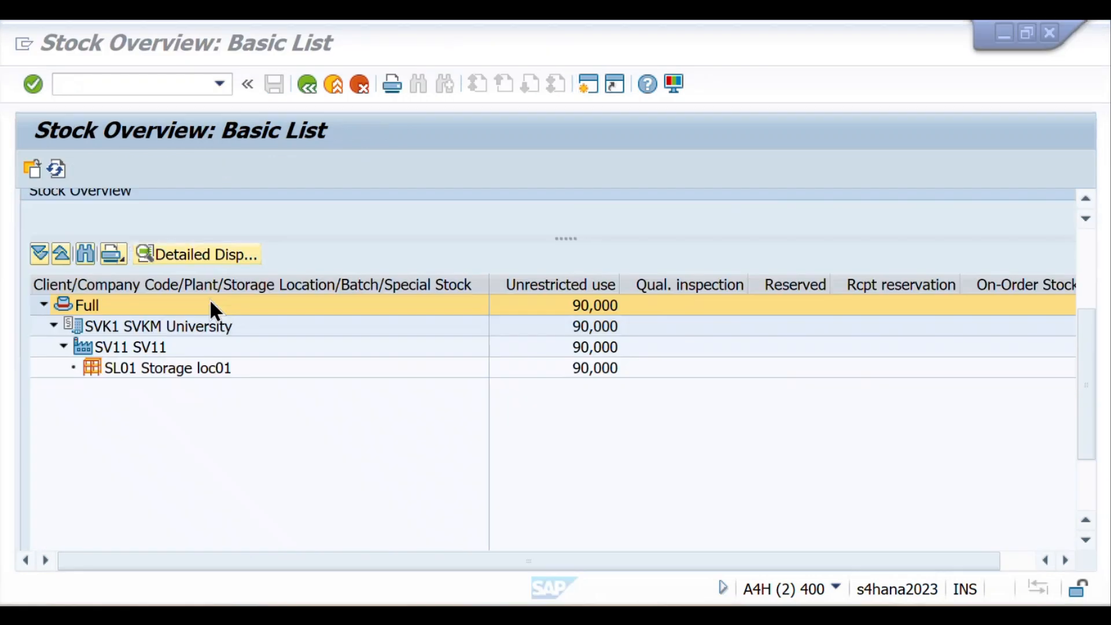
pyautogui.hotkey('alt', 'Tab')
pyautogui.hotkey('alt', 'Tab')
pyautogui.click(298, 436)
pyautogui.write('Pu')
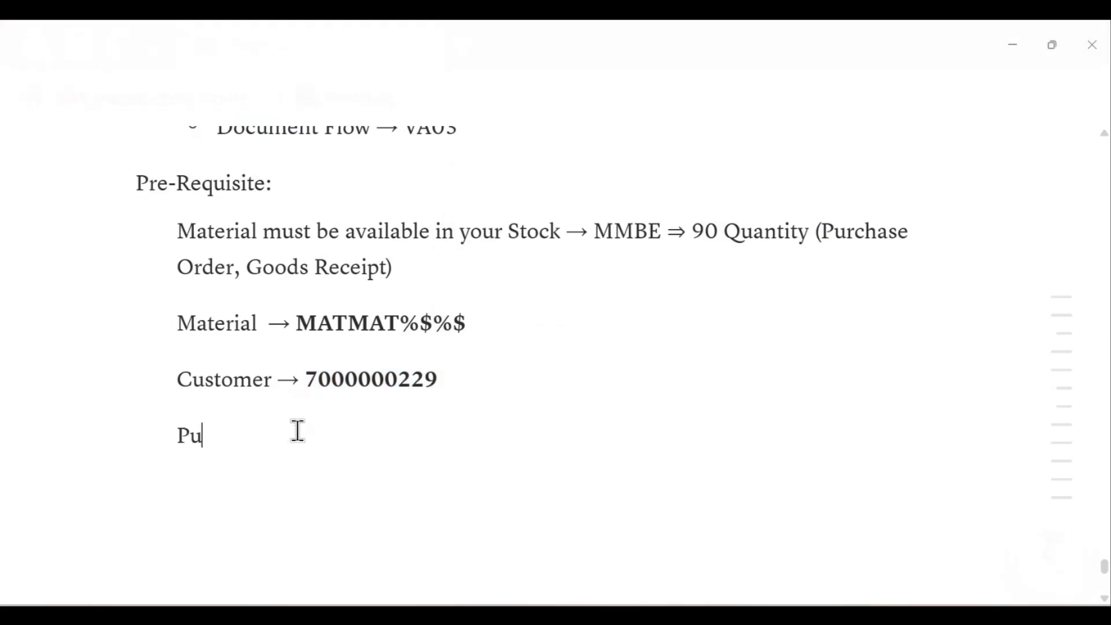
pyautogui.write('rchase Order ')
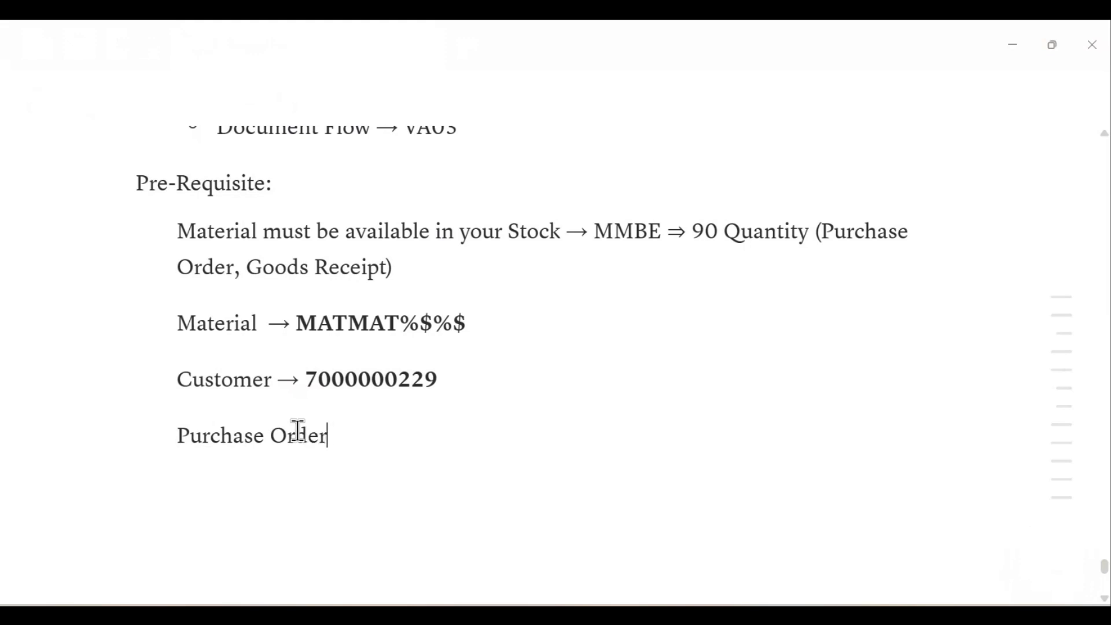
pyautogui.write('->')
# Find the "Standard PO created under the number" line earlier in the notes and copy its purchase order number.
pyautogui.scroll(15, 299, 431)
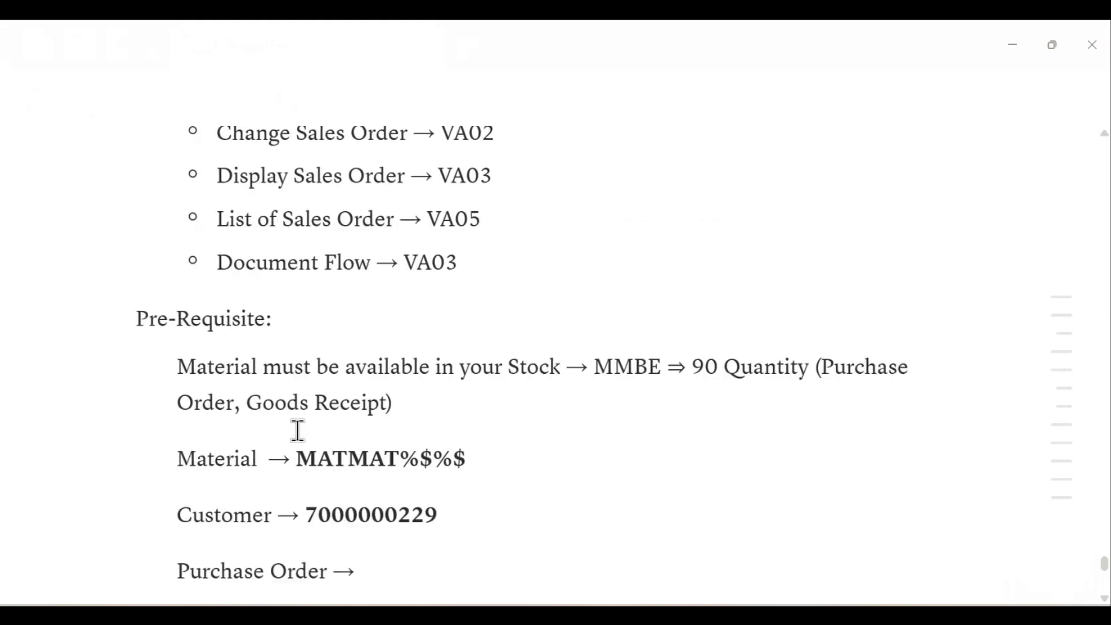
pyautogui.scroll(14, 298, 431)
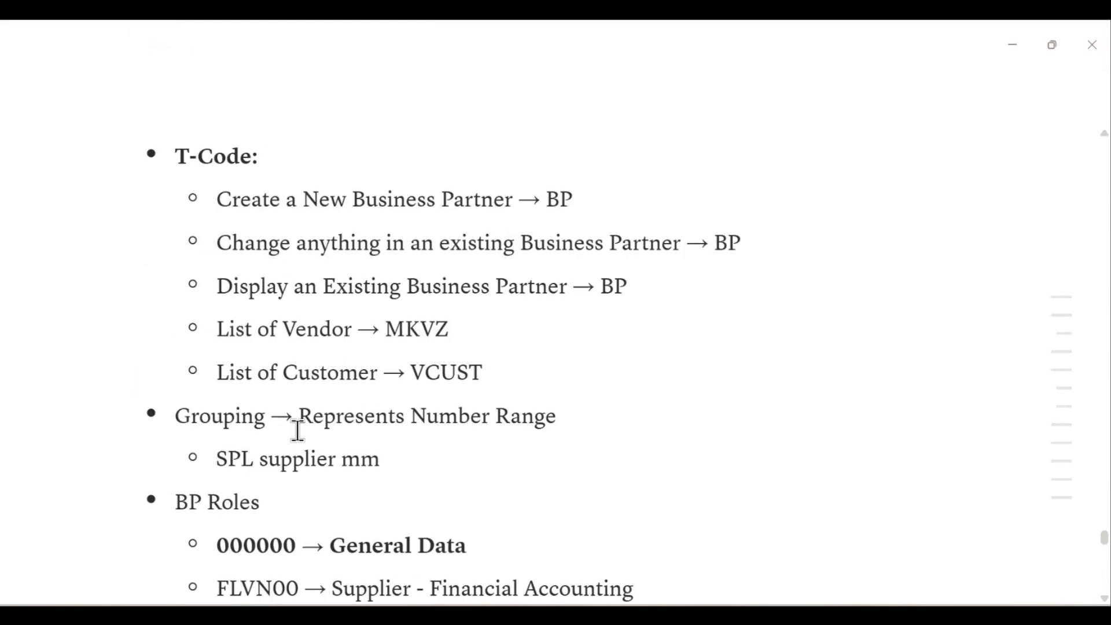
pyautogui.scroll(-3, 298, 431)
pyautogui.scroll(5, 298, 431)
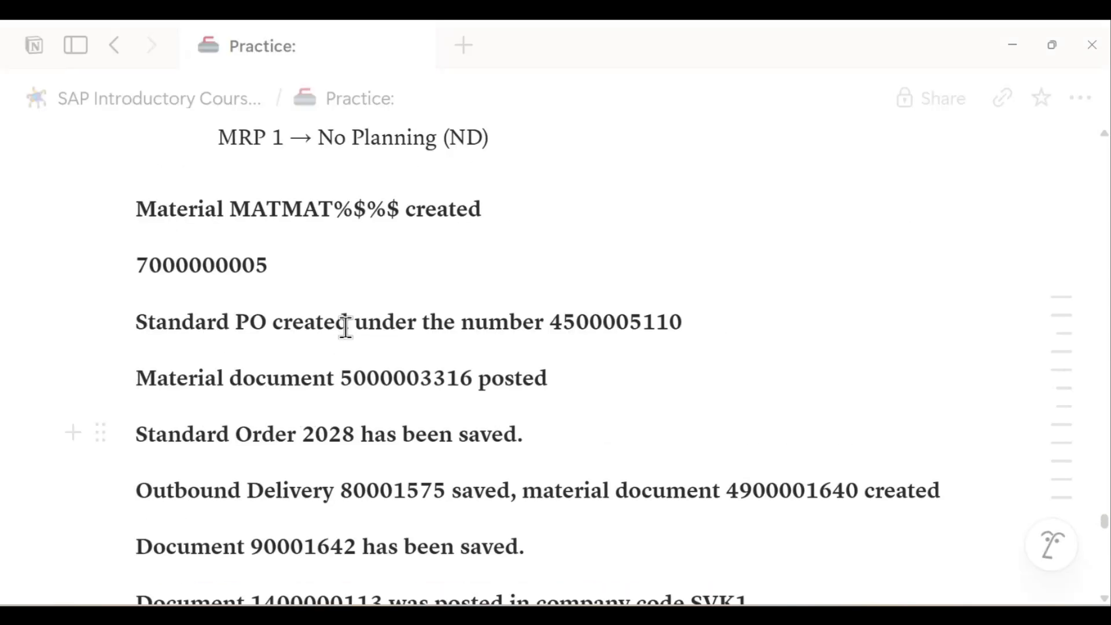
pyautogui.moveTo(551, 323); pyautogui.dragTo(694, 318)
pyautogui.hotkey('ctrl', 'c')
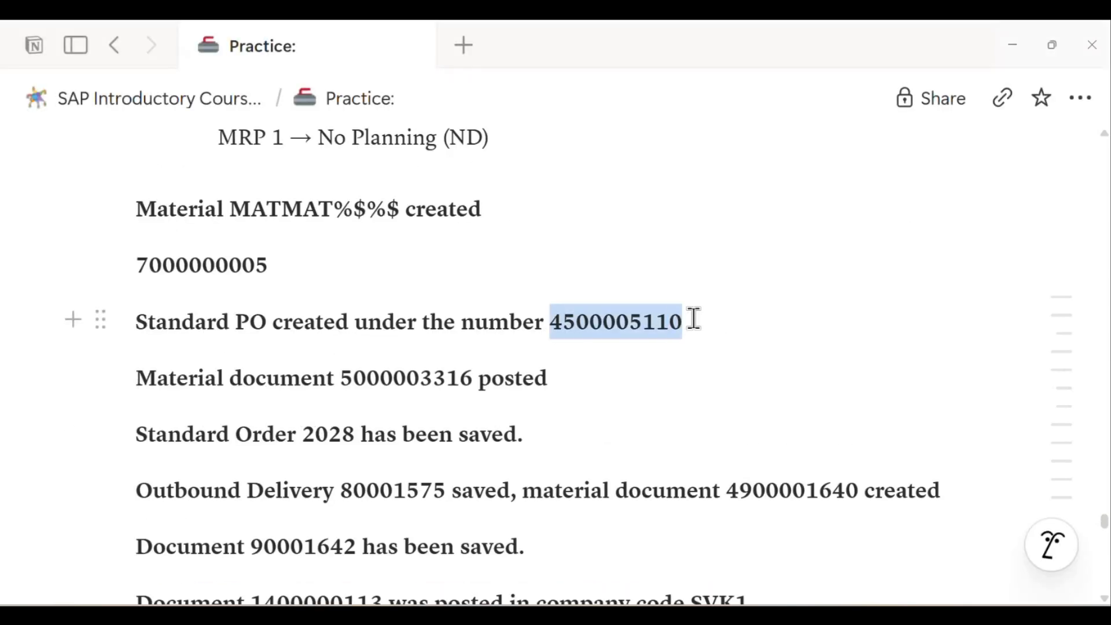
# Paste the copied purchase order number after "Purchase Order →" in the Pre-Requisite section.
pyautogui.scroll(-10, 464, 365)
pyautogui.scroll(-10, 464, 365)
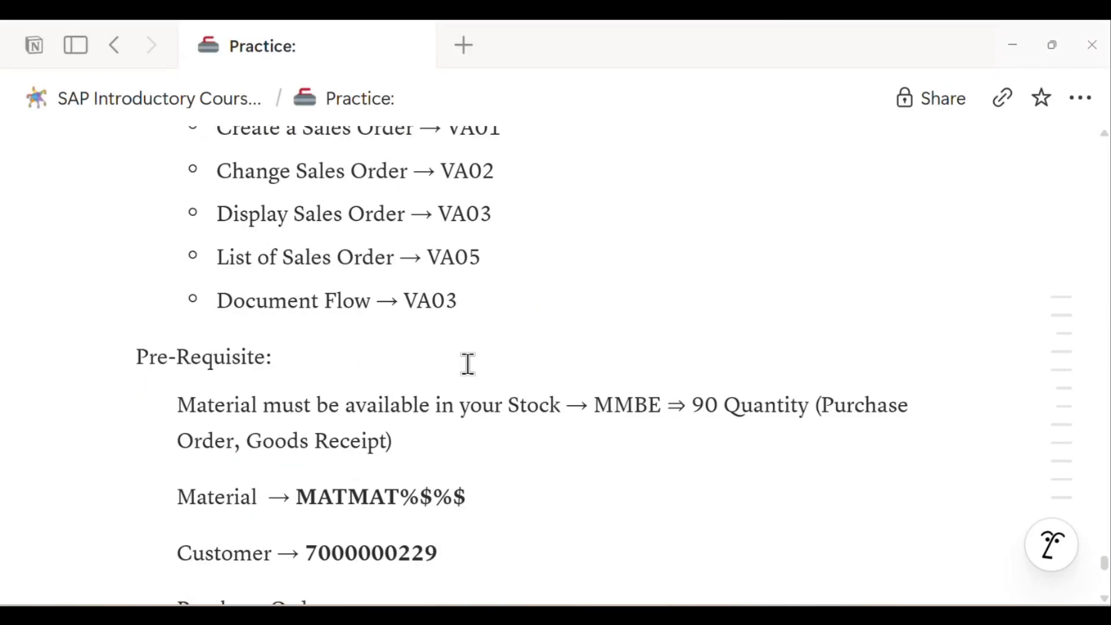
pyautogui.scroll(5, 467, 365)
pyautogui.scroll(3, 466, 365)
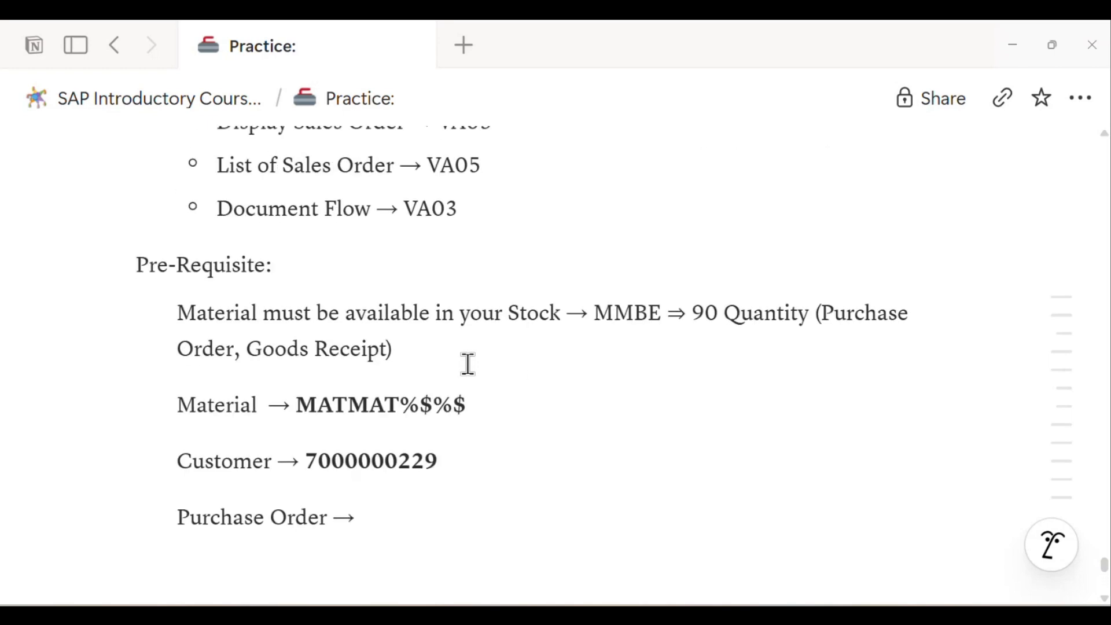
pyautogui.scroll(-2, 405, 451)
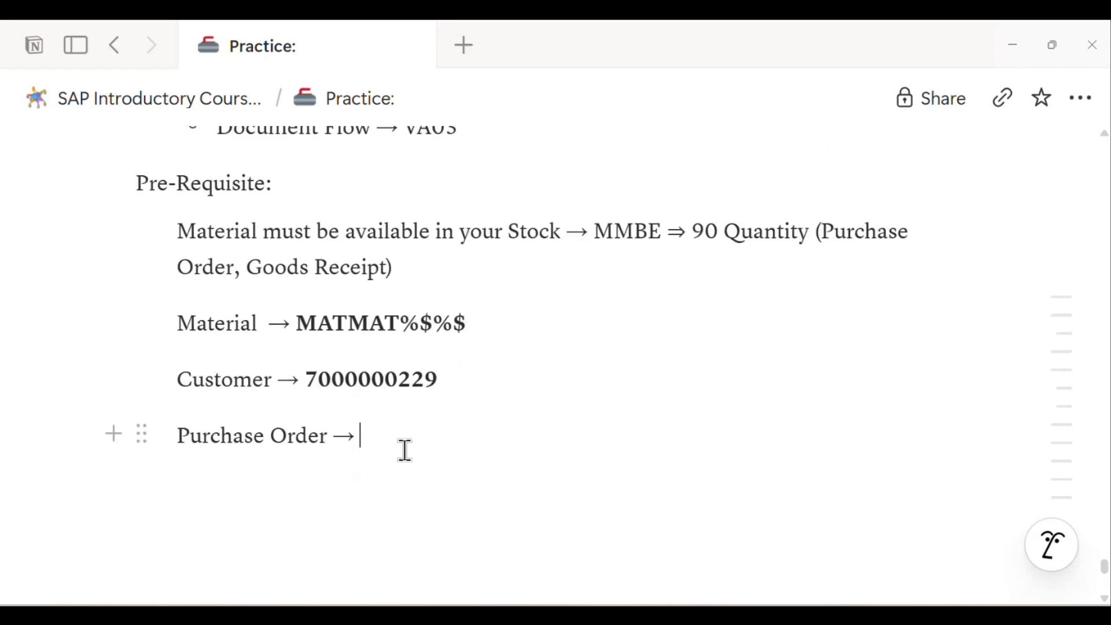
pyautogui.click(405, 450)
pyautogui.hotkey('ctrl', 'v')
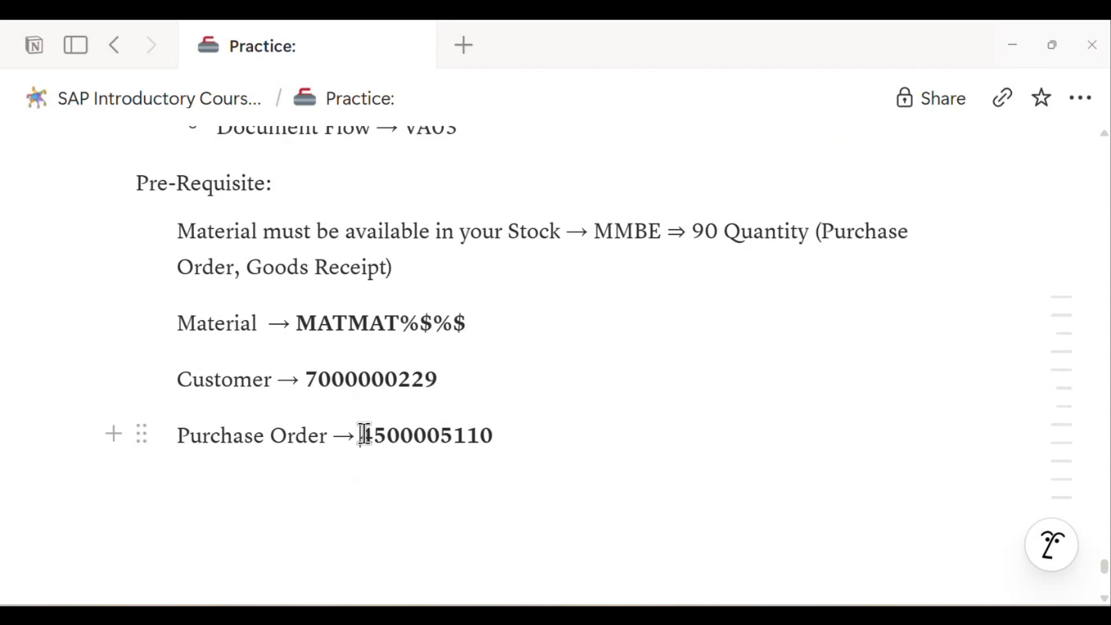
# Add an empty line below the Purchase Order entry in the prerequisites.
pyautogui.moveTo(363, 436); pyautogui.dragTo(495, 436)
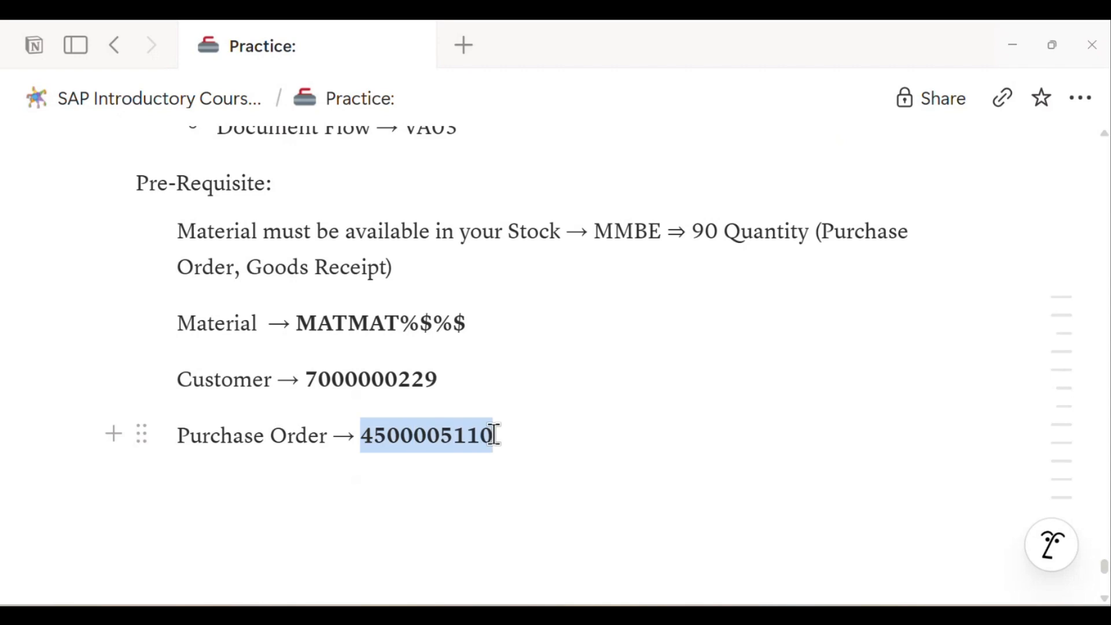
pyautogui.click(372, 437)
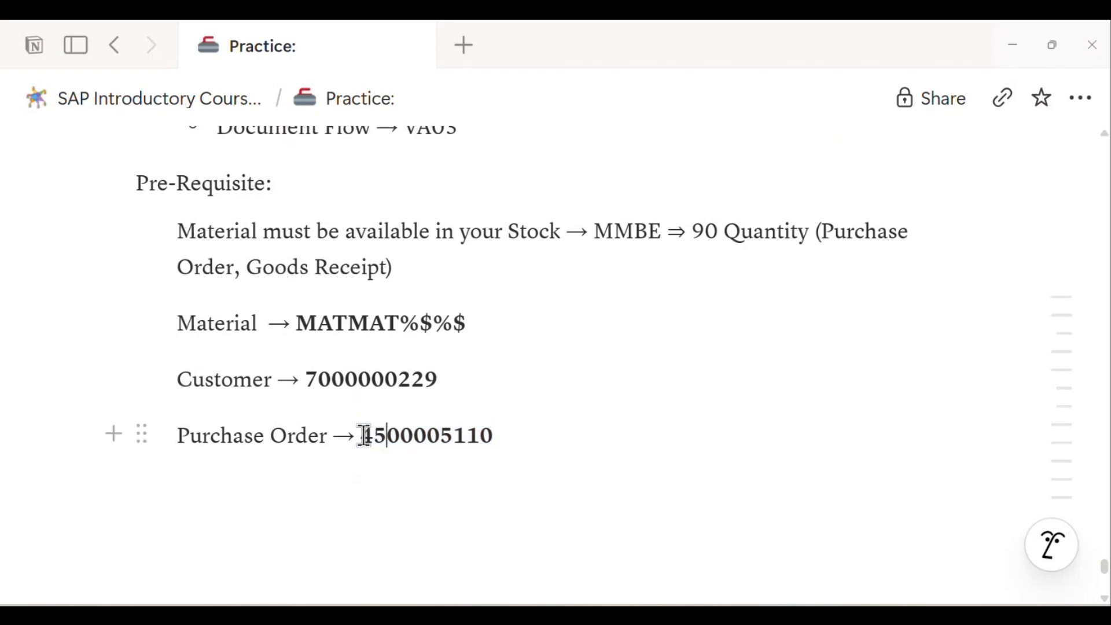
pyautogui.moveTo(364, 437); pyautogui.dragTo(495, 438)
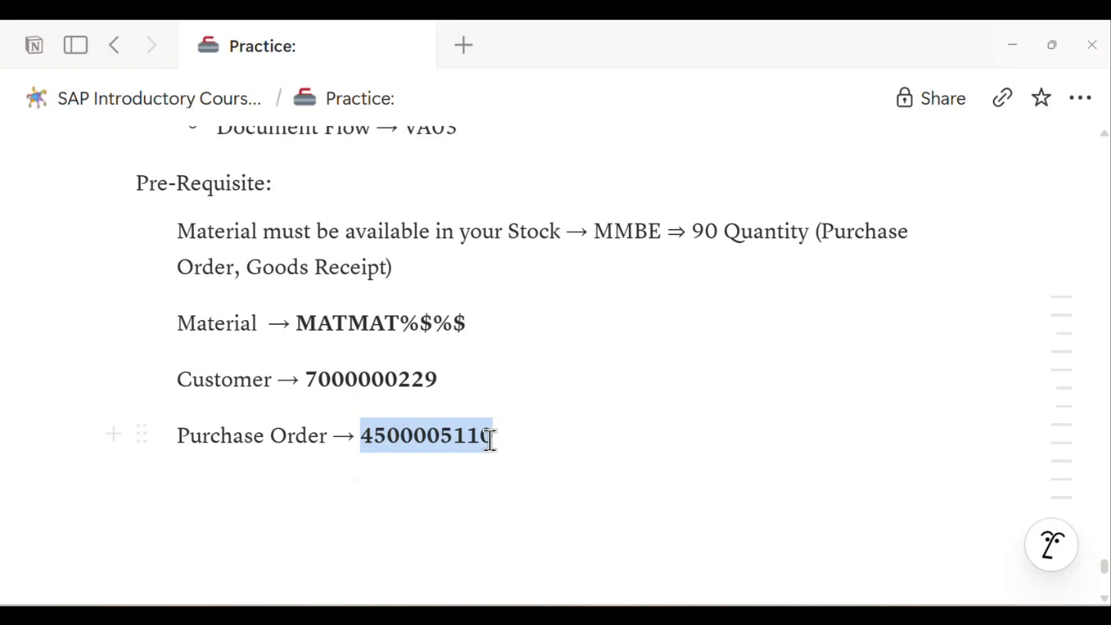
pyautogui.click(452, 437)
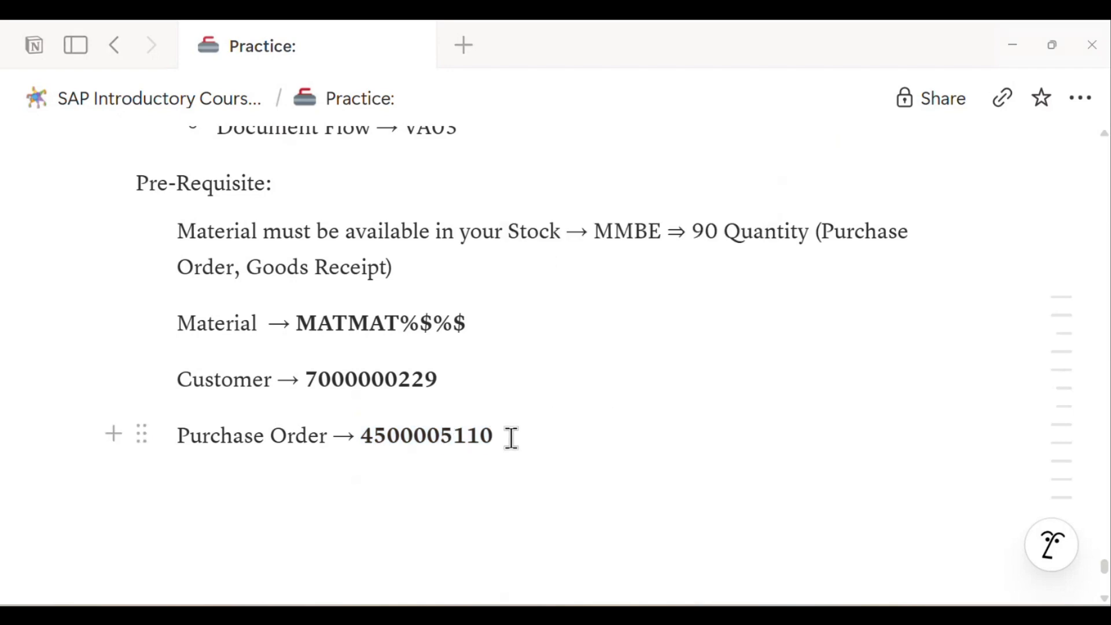
pyautogui.press('Return')
pyautogui.scroll(-2, 414, 491)
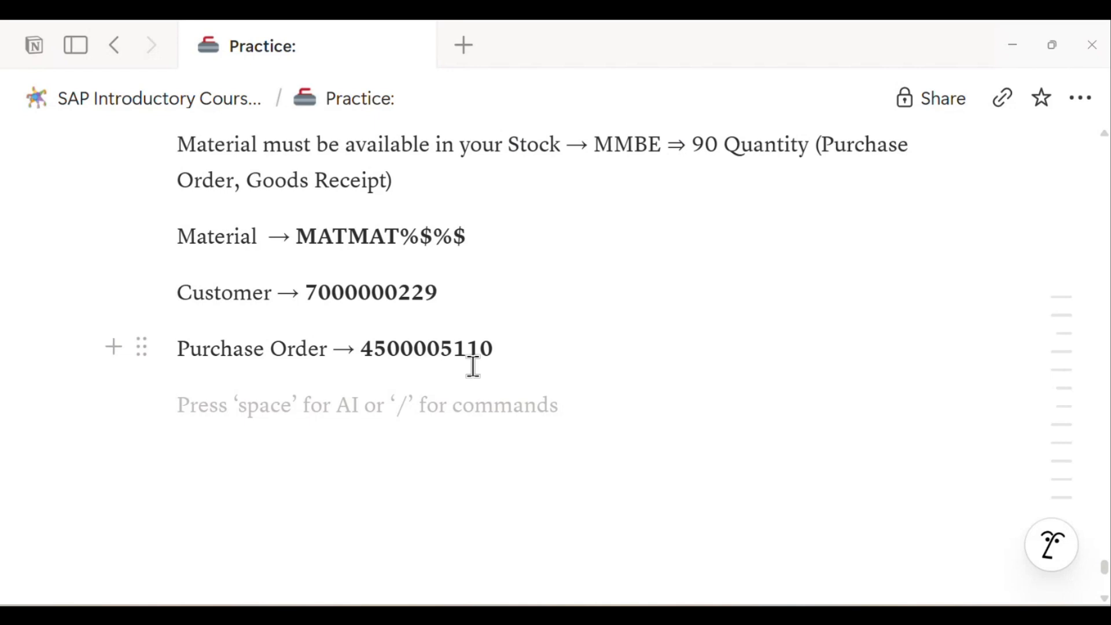
# Copy the purchase order number from the notes, switch to the SAP standard order, and paste it as the customer reference.
pyautogui.moveTo(364, 348); pyautogui.dragTo(533, 347)
pyautogui.hotkey('ctrl', 'c')
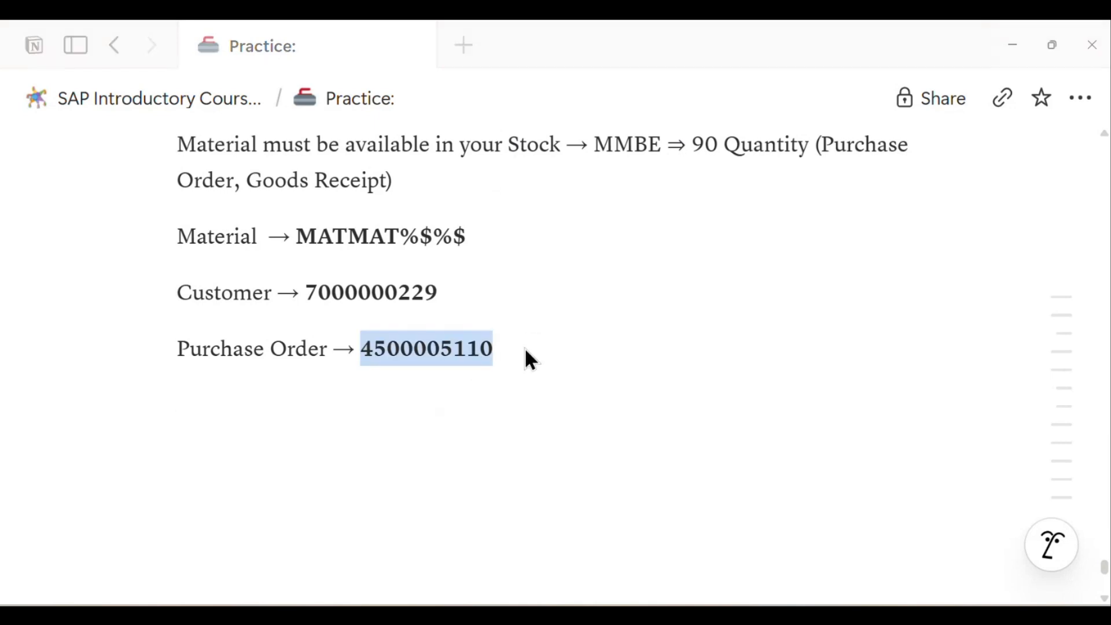
pyautogui.press('alt')
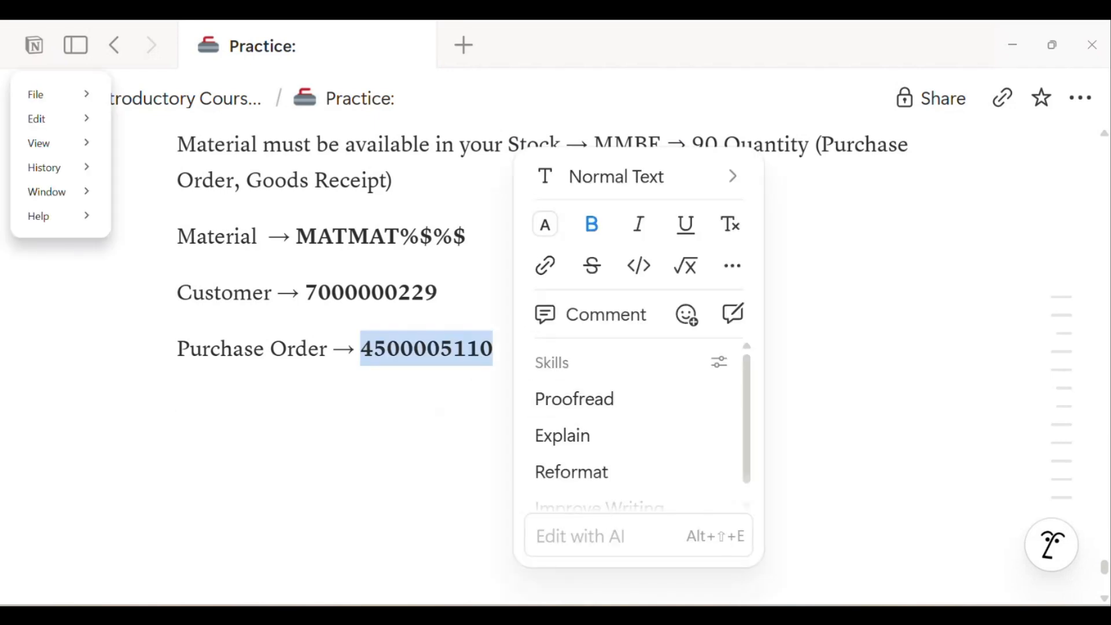
pyautogui.moveTo(573, 556)
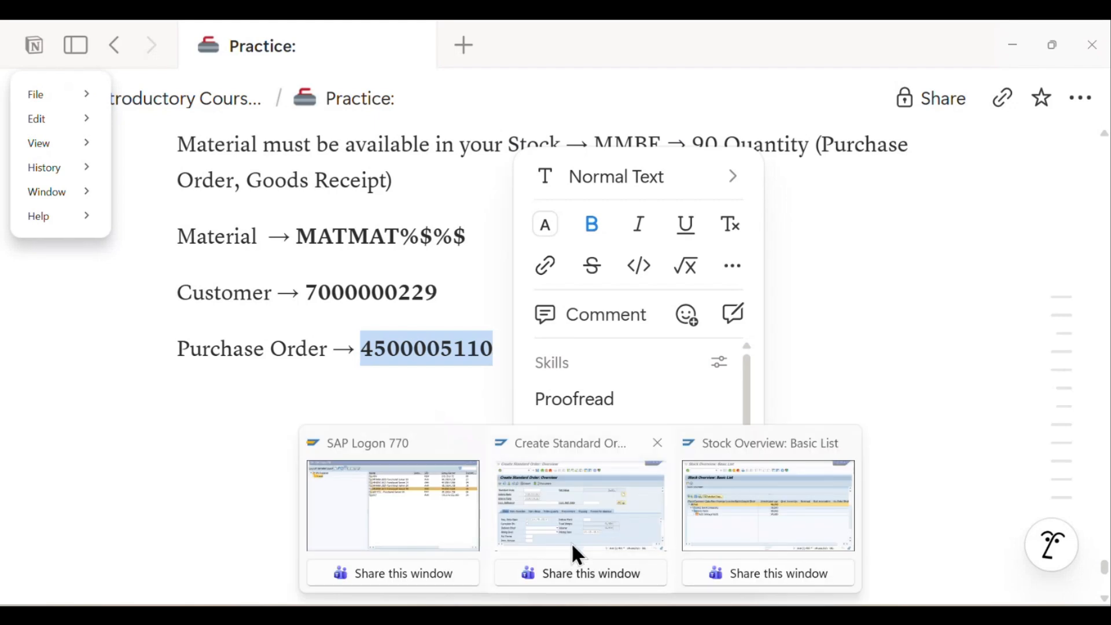
pyautogui.click(572, 536)
pyautogui.click(215, 306)
pyautogui.hotkey('ctrl', 'v')
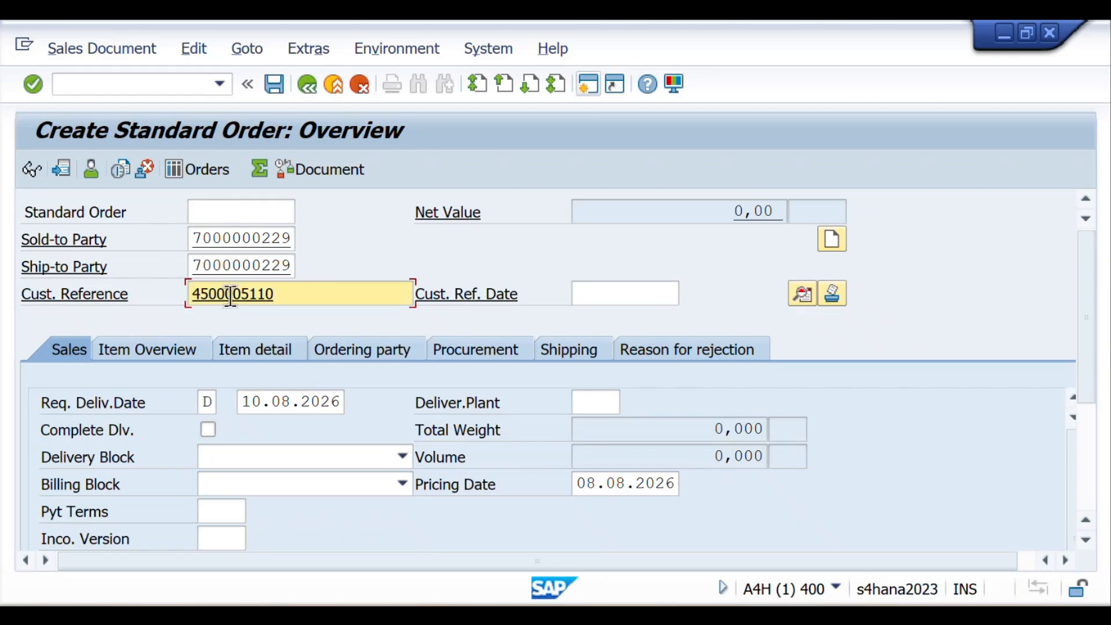
# Choose payment terms 0001, payable immediately due net, for the order.
pyautogui.moveTo(244, 403); pyautogui.dragTo(360, 403)
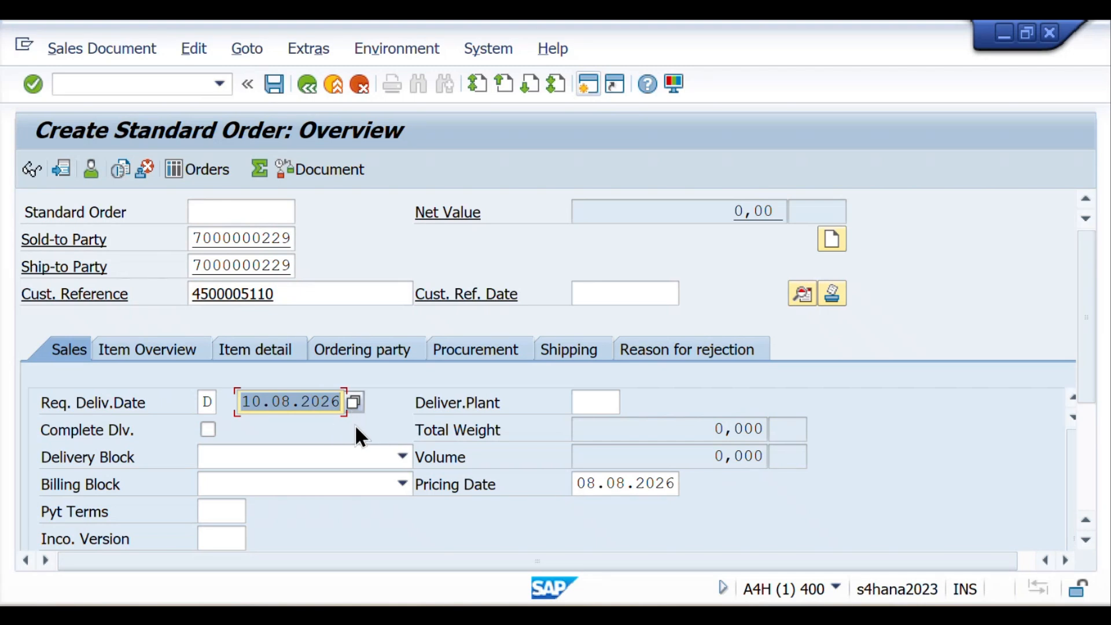
pyautogui.click(219, 512)
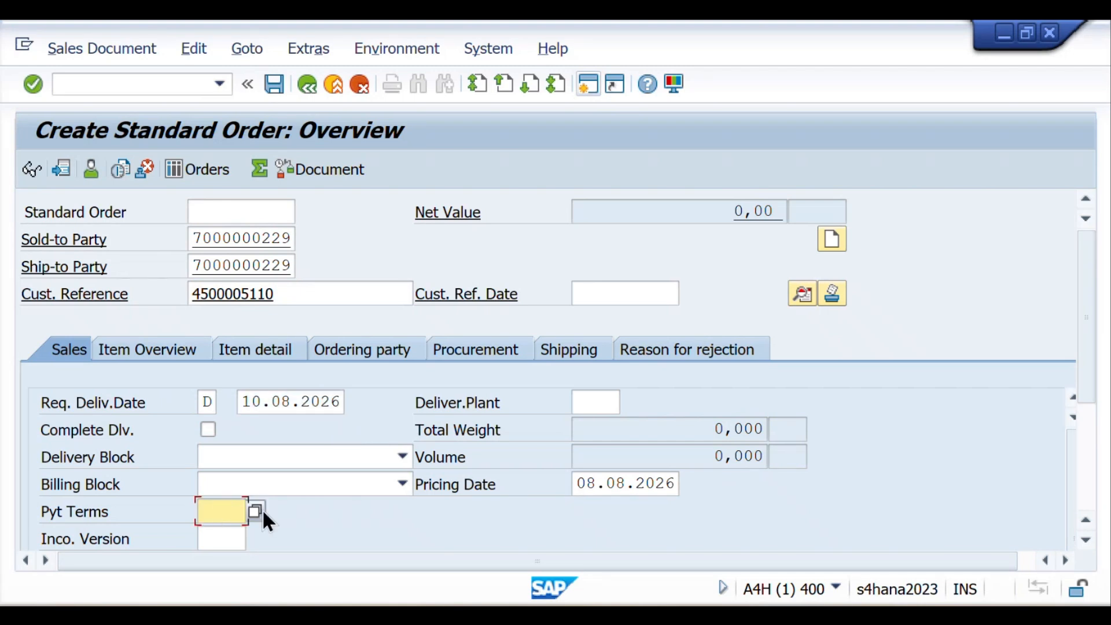
pyautogui.click(256, 512)
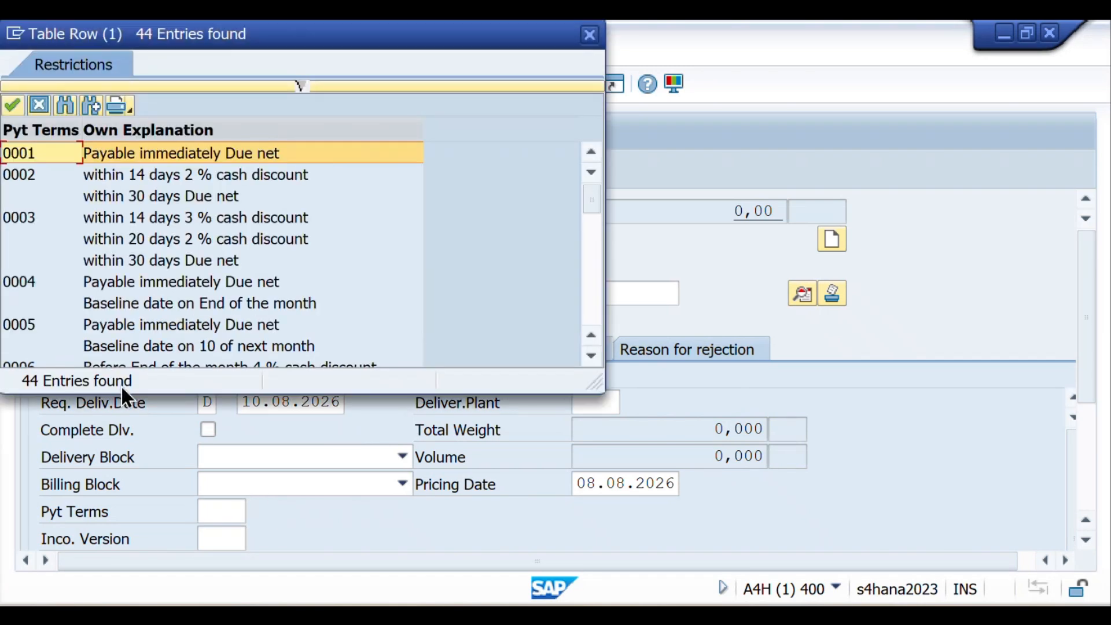
pyautogui.doubleClick(29, 152)
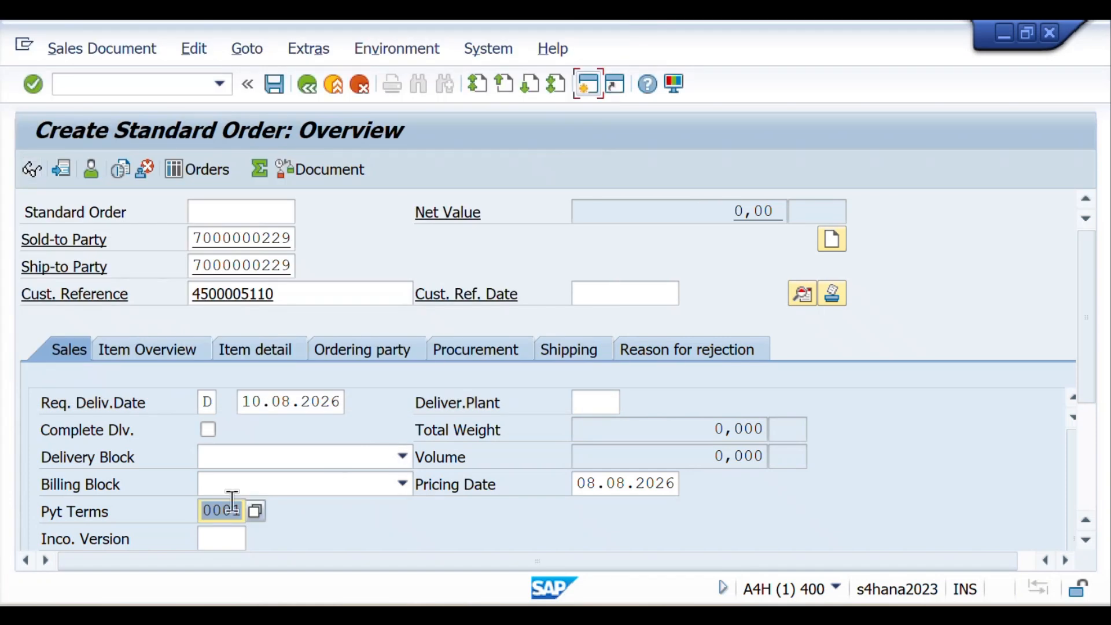
# Set the order's Incoterms to CFR with Mumbai as Inco. Location1, and accept the freight information message.
pyautogui.scroll(-5, 1082, 399)
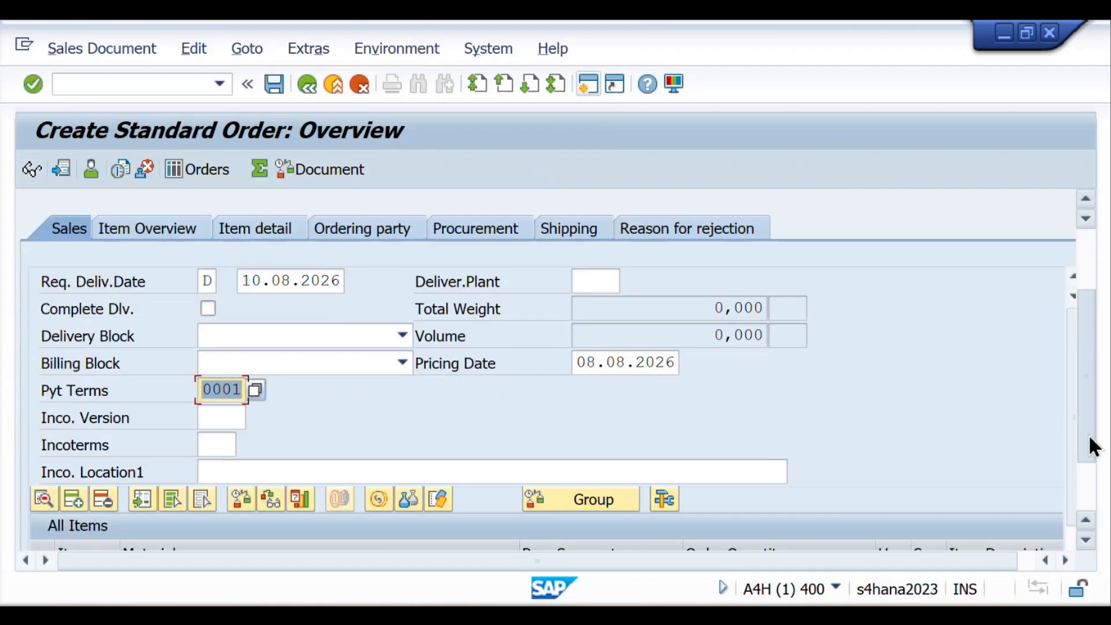
pyautogui.click(233, 407)
pyautogui.write('CFR')
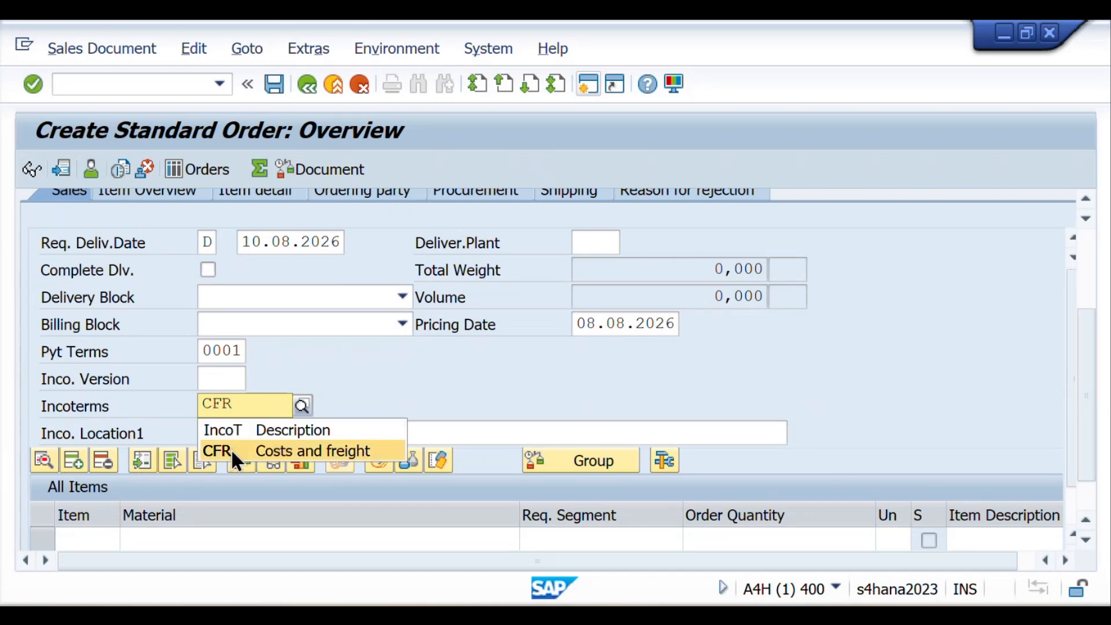
pyautogui.click(231, 450)
pyautogui.click(233, 436)
pyautogui.write('Mumbai')
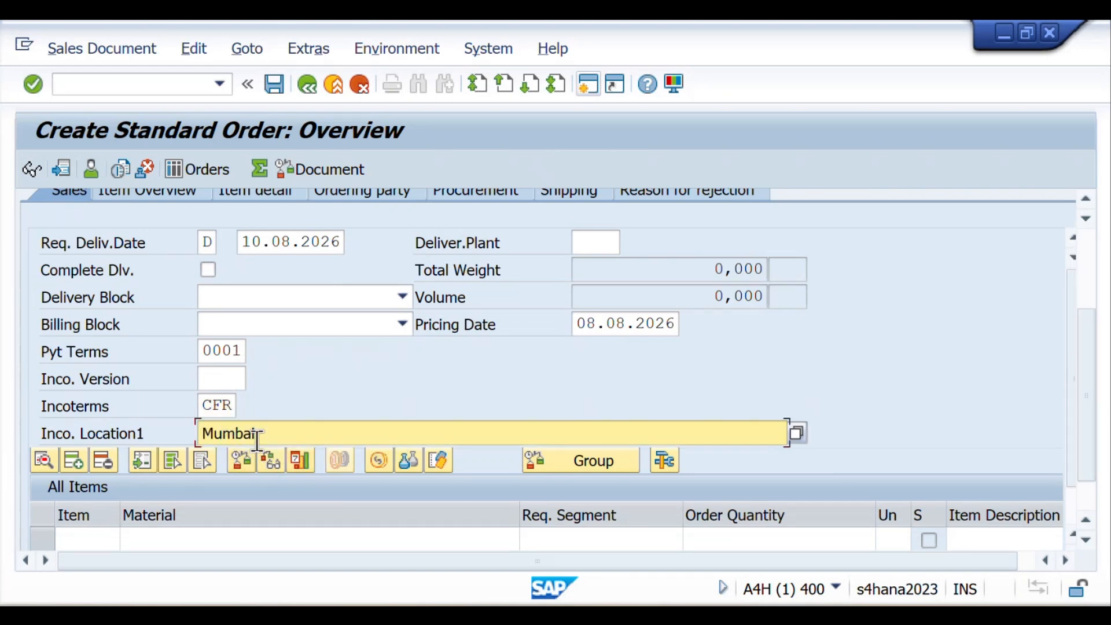
pyautogui.press('Return')
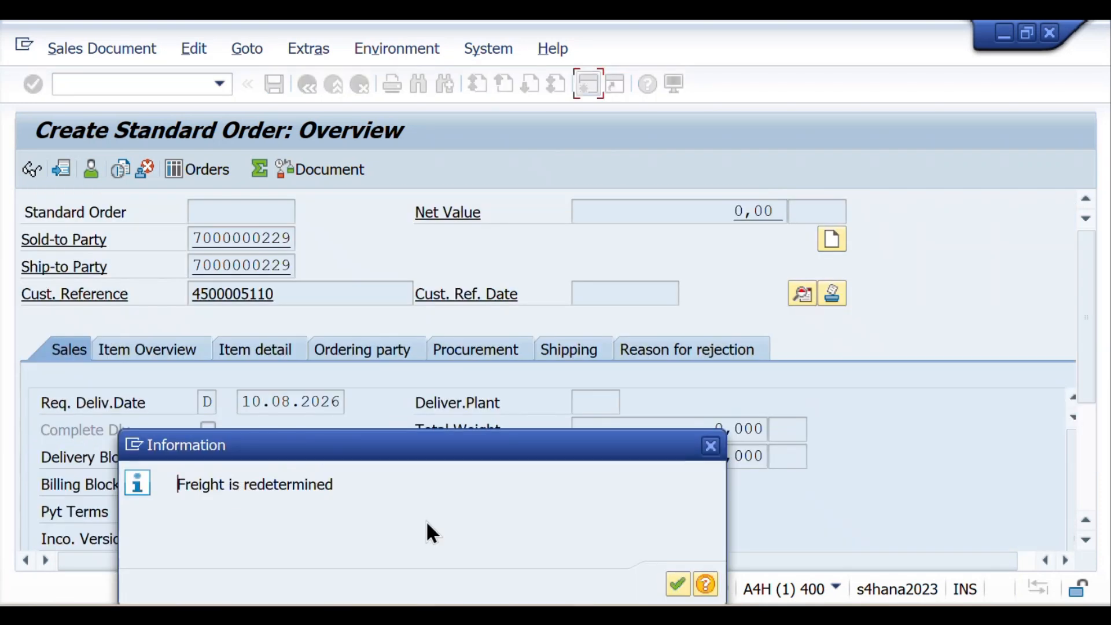
pyautogui.click(677, 583)
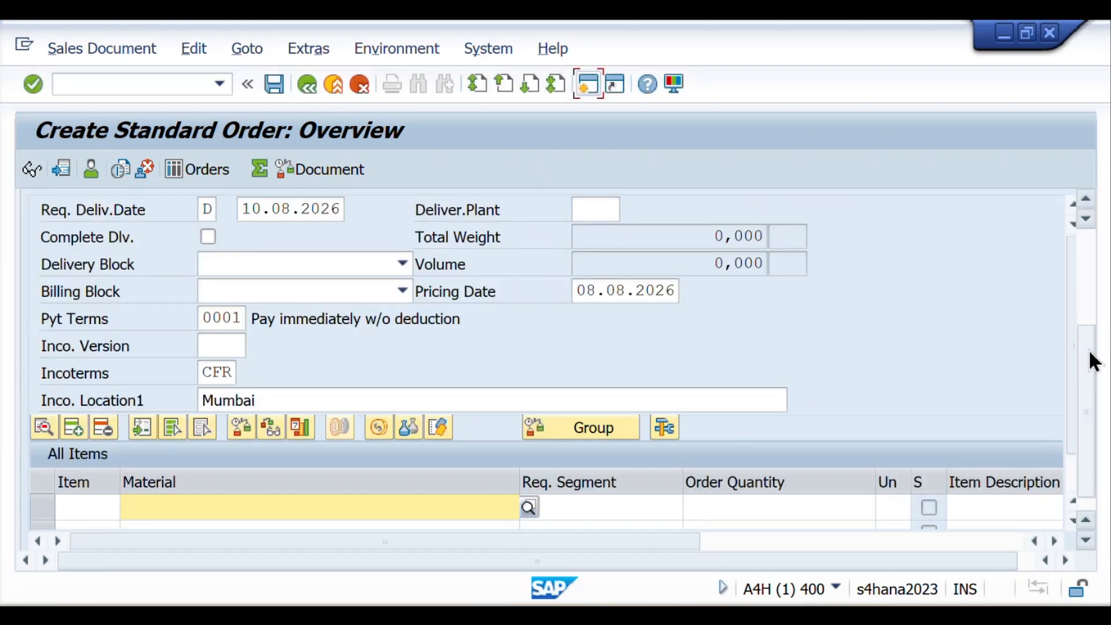
# Copy the material code from the notes and enter MATMAT%$%$ as the material of the first order item.
pyautogui.moveTo(1089, 352); pyautogui.dragTo(1102, 409)
pyautogui.moveTo(1070, 324); pyautogui.dragTo(1081, 377)
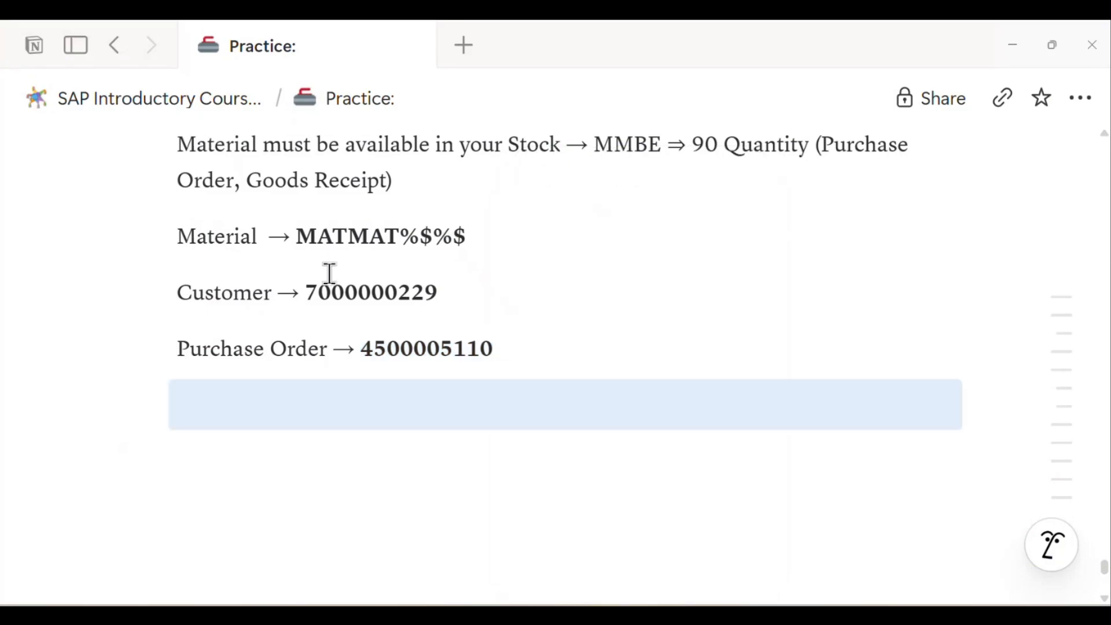
pyautogui.click(308, 239)
pyautogui.moveTo(308, 239); pyautogui.dragTo(495, 234)
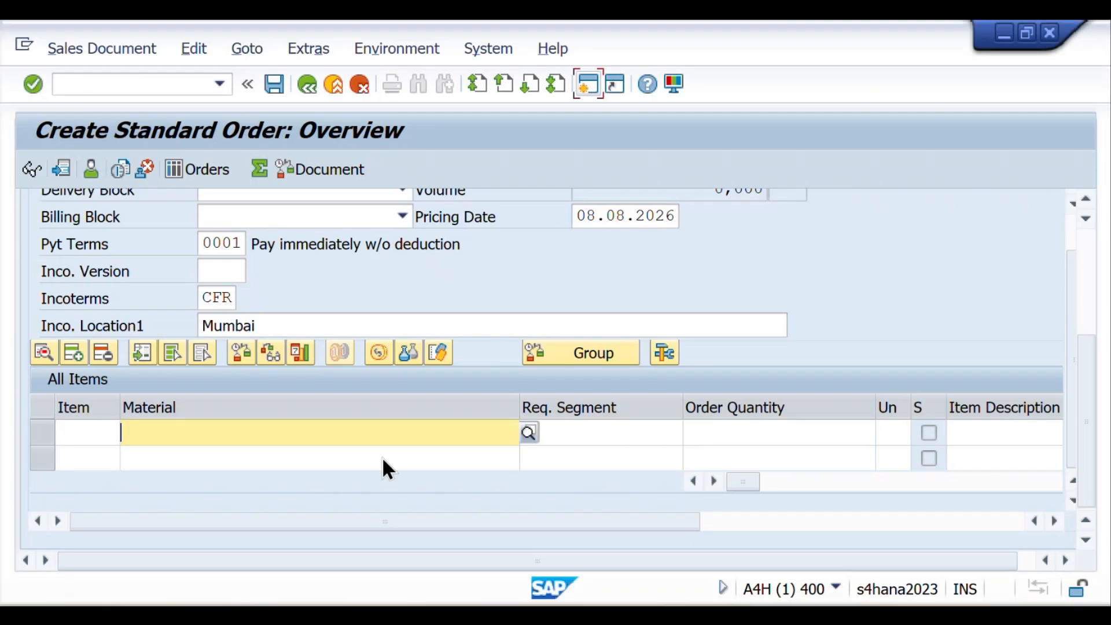
pyautogui.write('MATMAT%$%$')
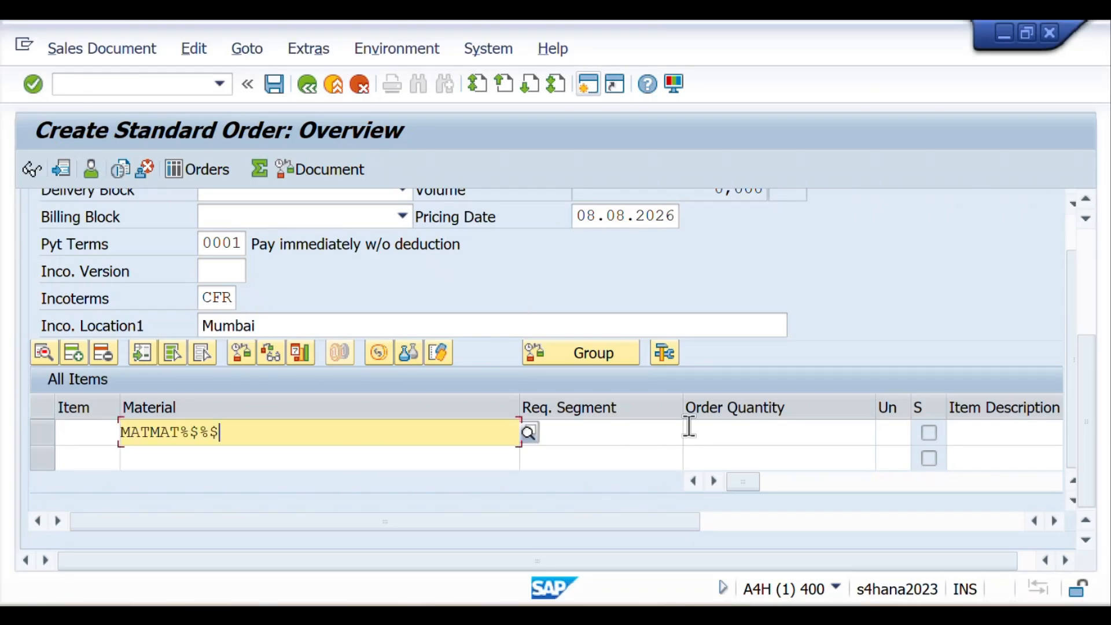
# Check the stock entry in the notes and set the first item's order quantity to 5.
pyautogui.click(739, 433)
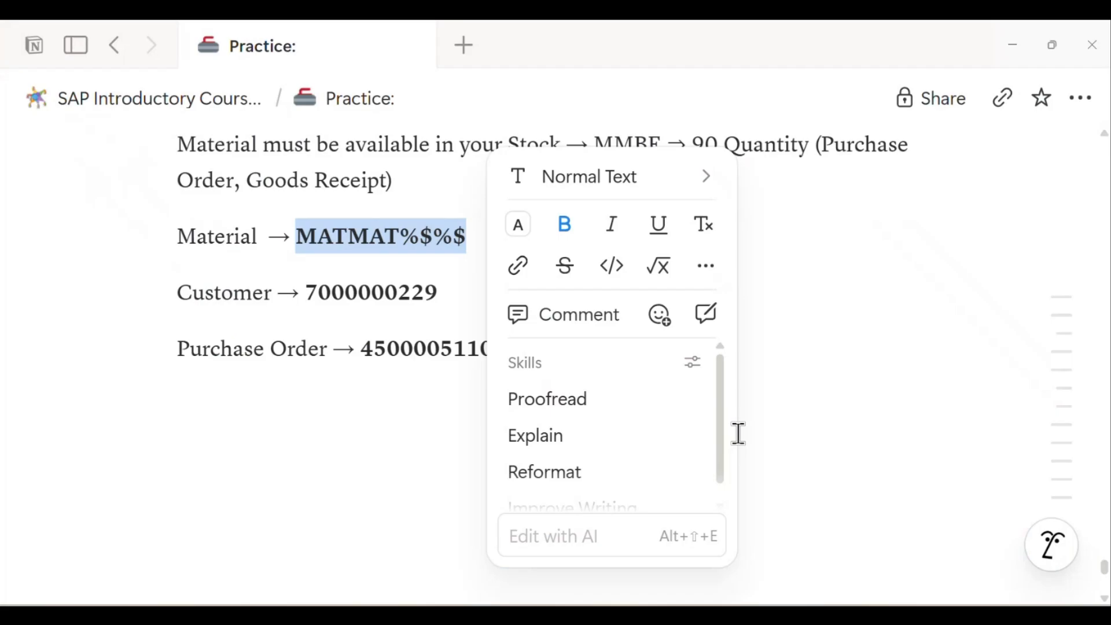
pyautogui.click(409, 388)
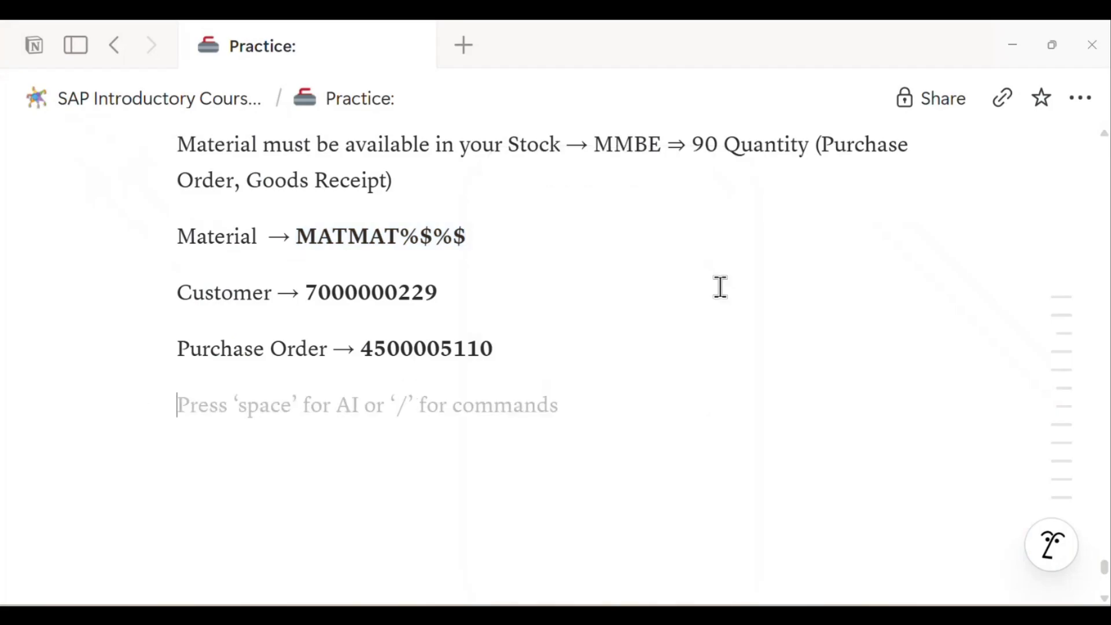
pyautogui.scroll(2, 720, 285)
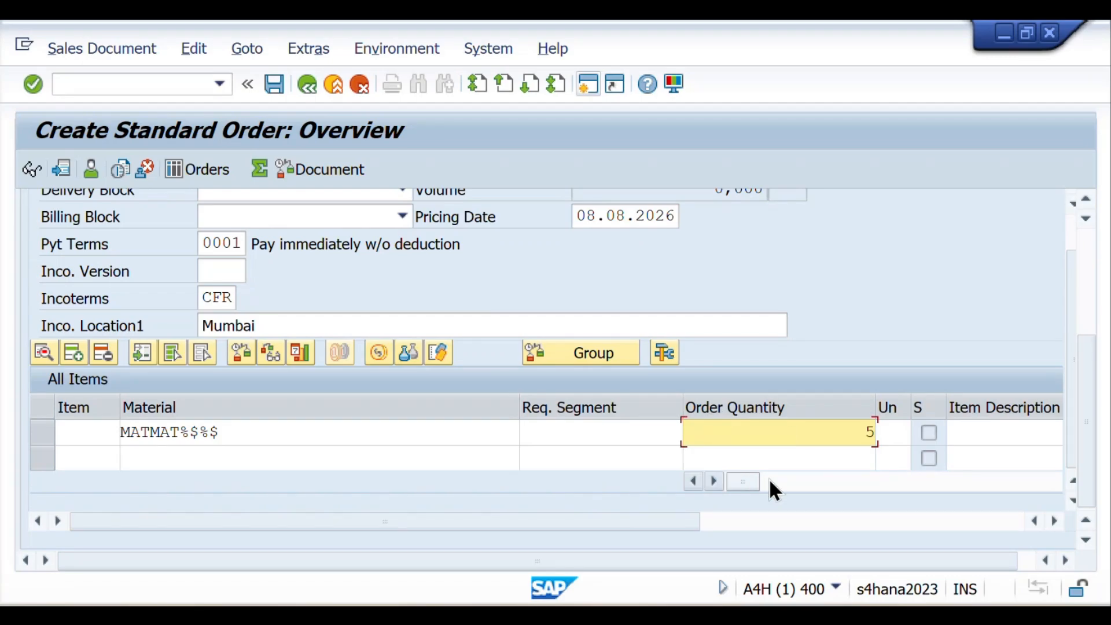
# Assign plant SV11 to the MATMAT%$%$ item and validate the item row.
pyautogui.moveTo(755, 483); pyautogui.dragTo(853, 488)
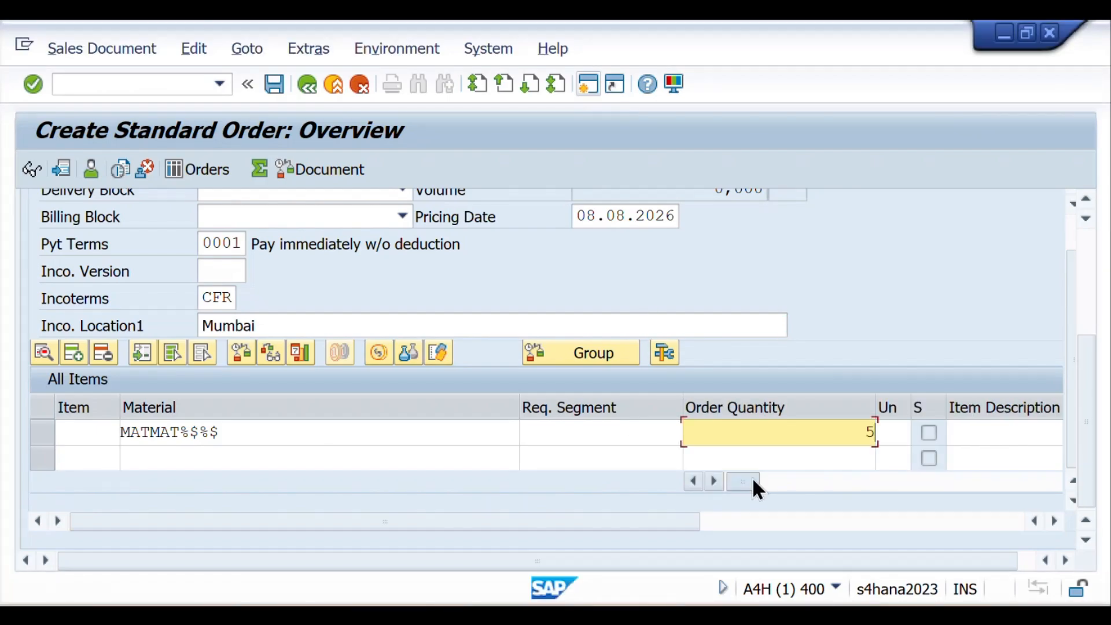
pyautogui.moveTo(752, 484); pyautogui.dragTo(983, 482)
pyautogui.click(898, 434)
pyautogui.write('SV11')
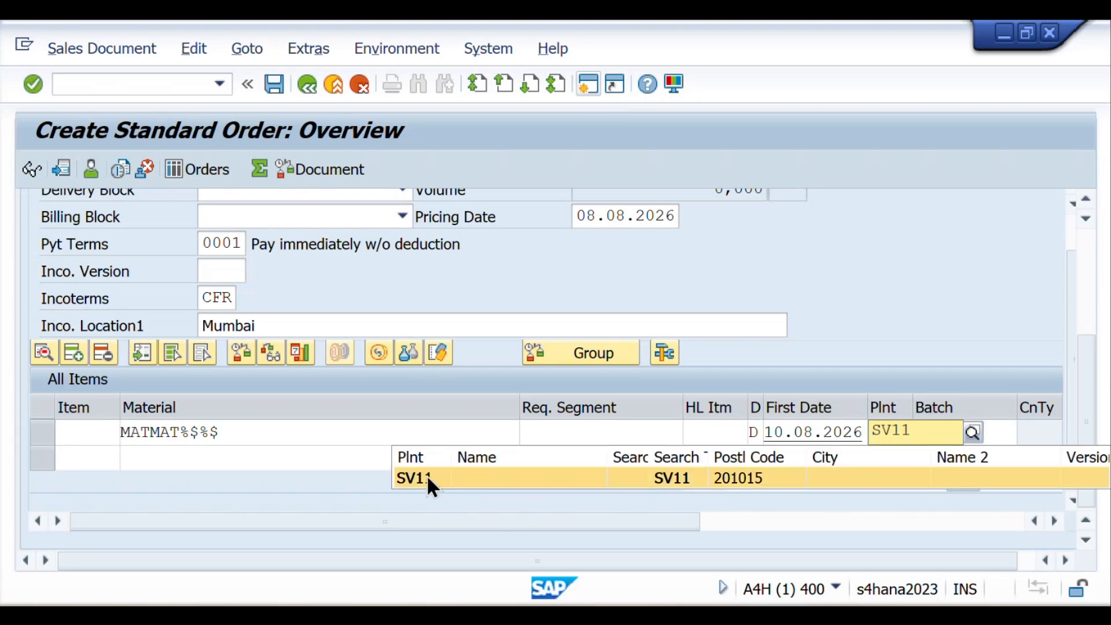
pyautogui.click(426, 475)
pyautogui.press('Return')
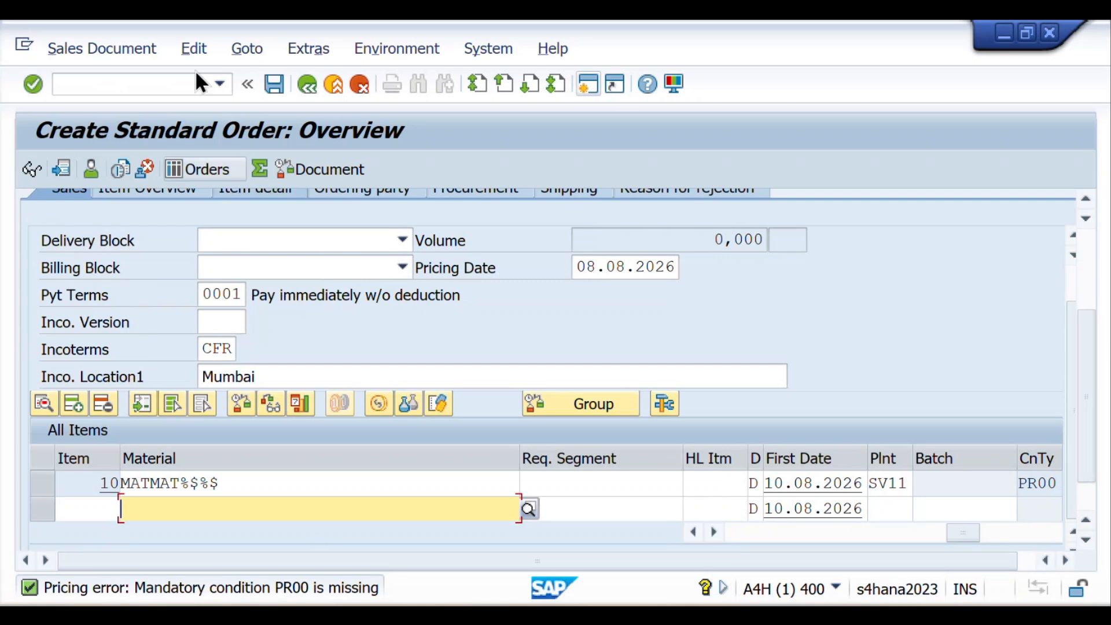
# Open the order's incompletion log and go to the missing Pricing entry for item 10.
pyautogui.click(194, 50)
pyautogui.click(239, 340)
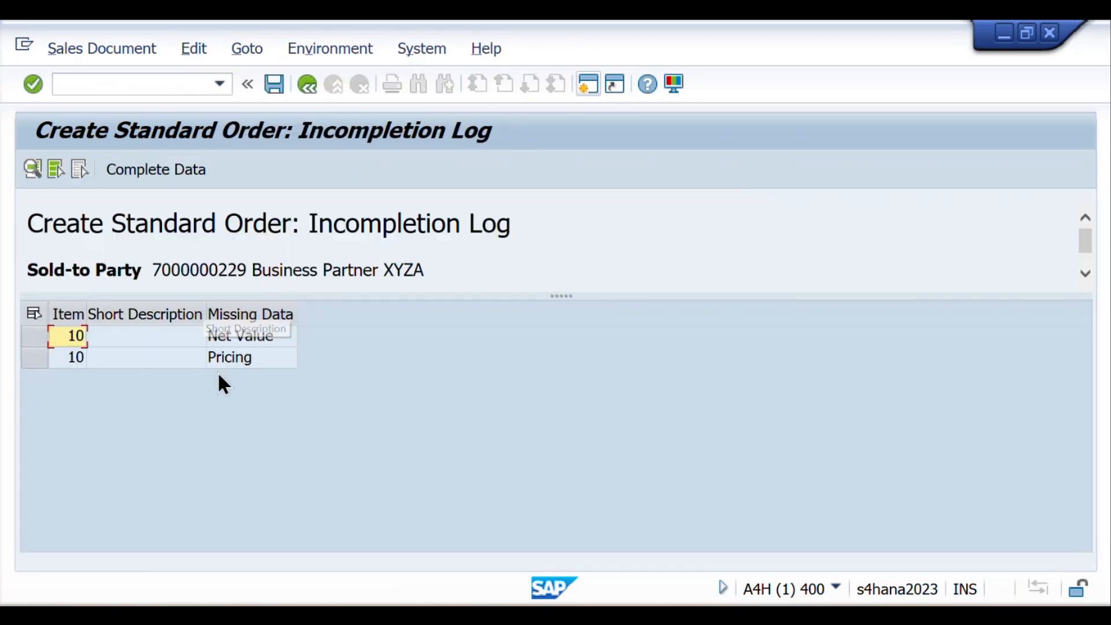
pyautogui.doubleClick(181, 365)
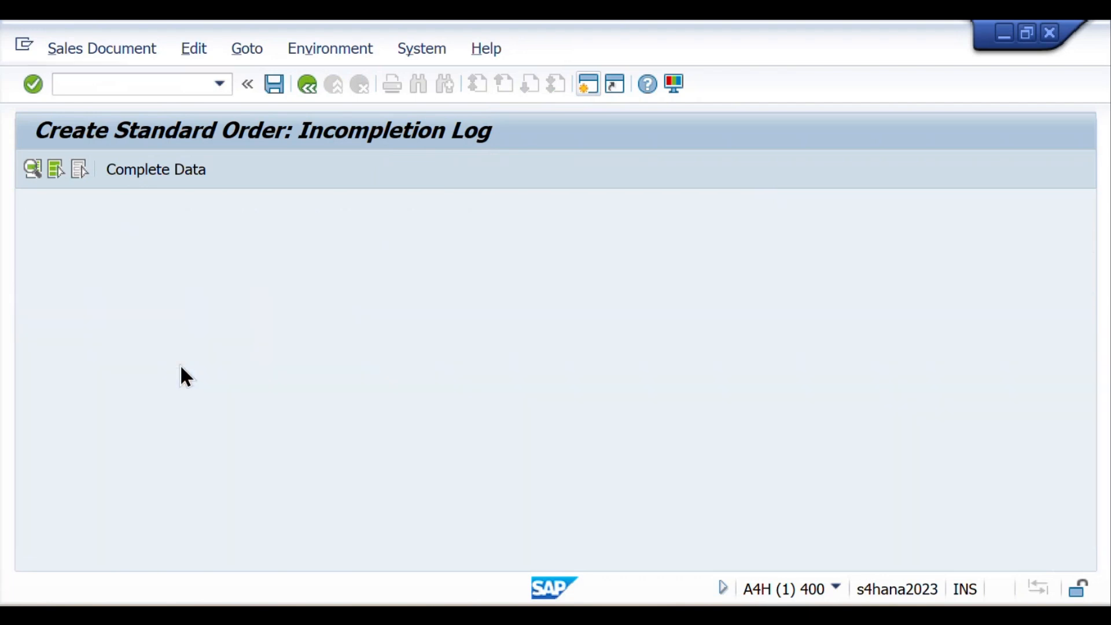
# Add condition type PR00 with an amount of 20 on the empty row below the item's pricing elements.
pyautogui.scroll(-5, 1102, 353)
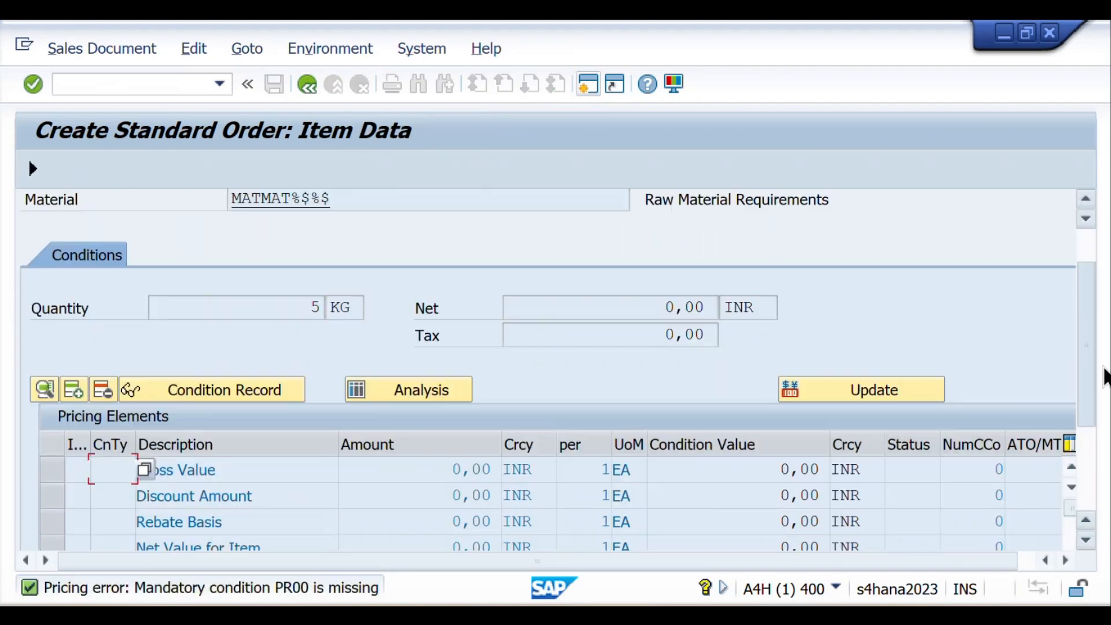
pyautogui.scroll(-5, 290, 417)
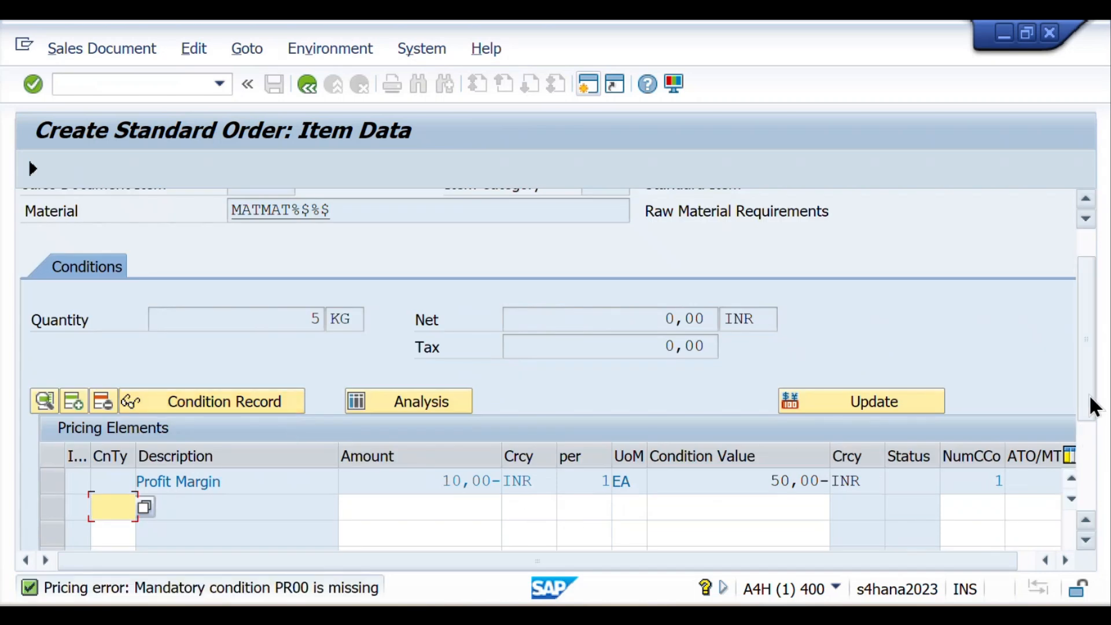
pyautogui.scroll(-2, 1095, 405)
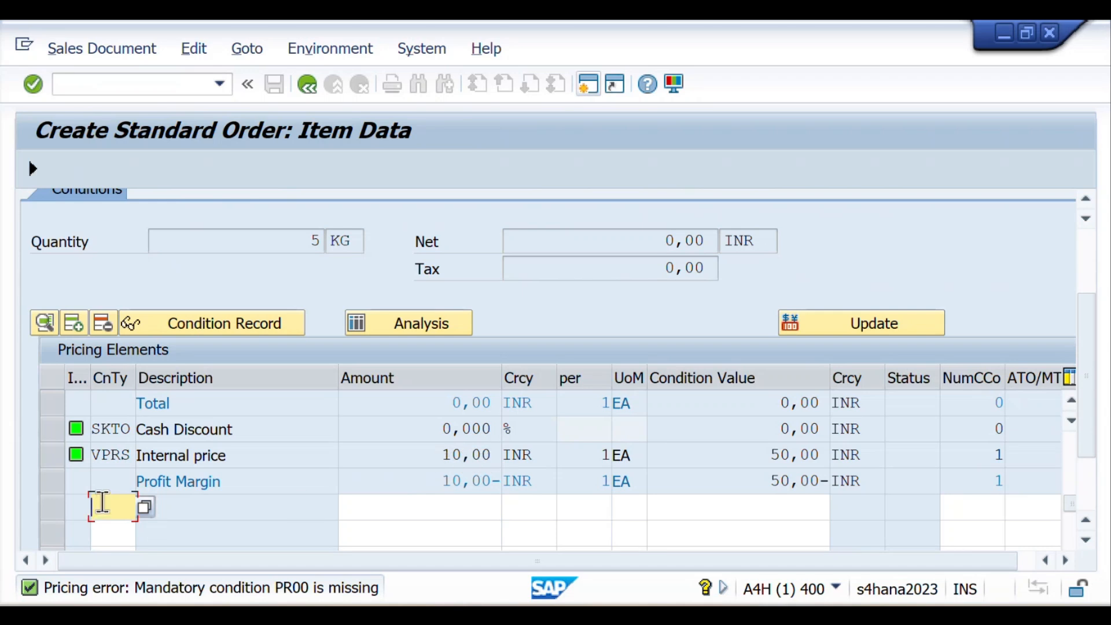
pyautogui.write('PR00')
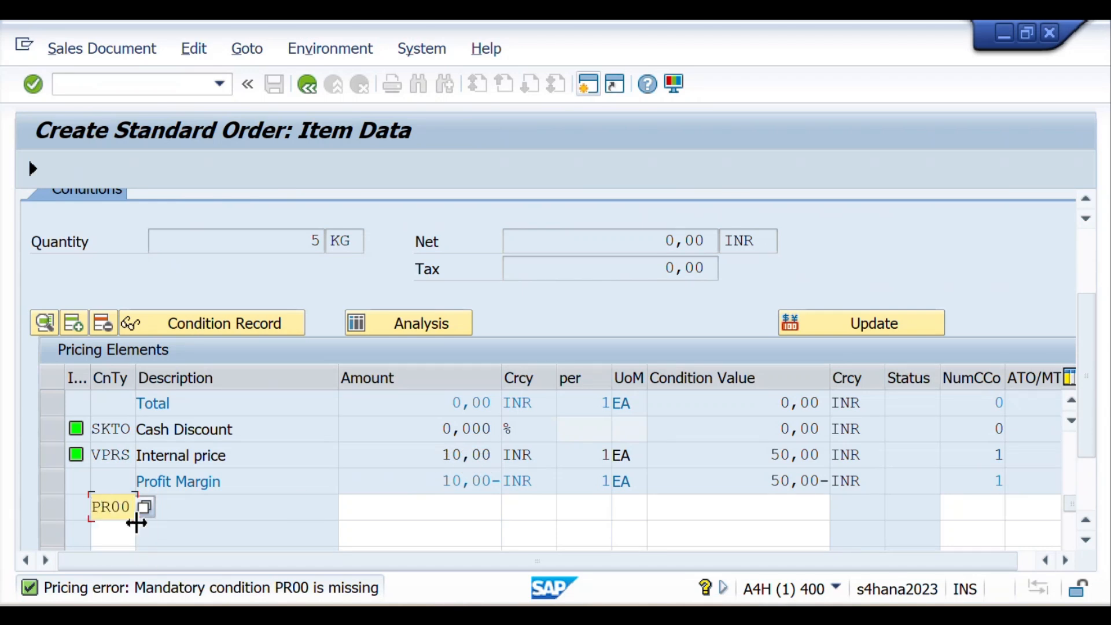
pyautogui.click(385, 505)
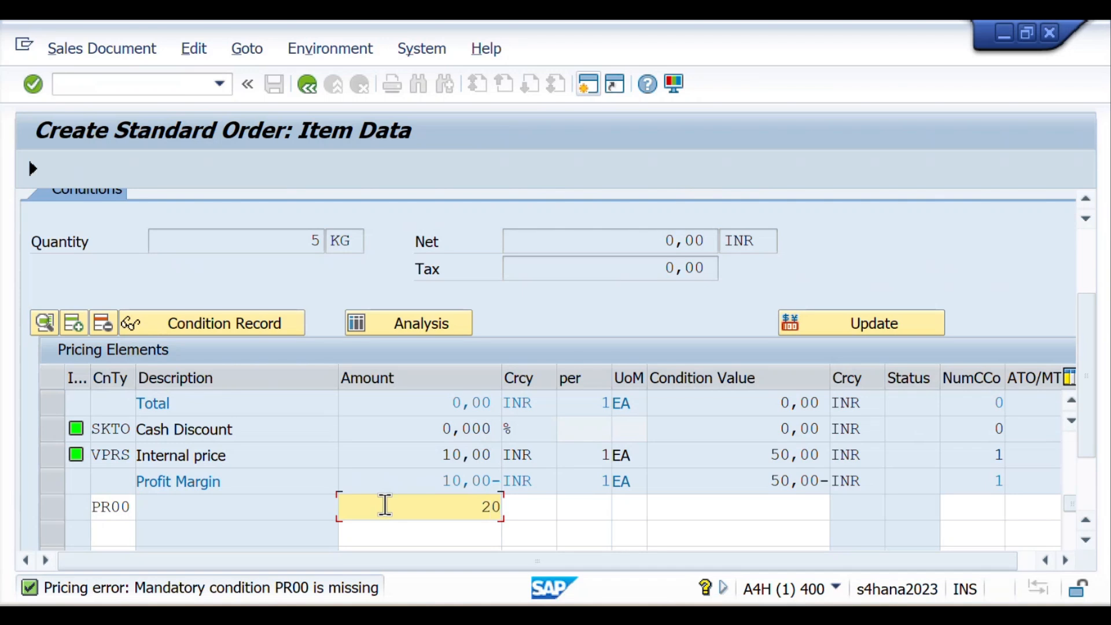
pyautogui.press('Return')
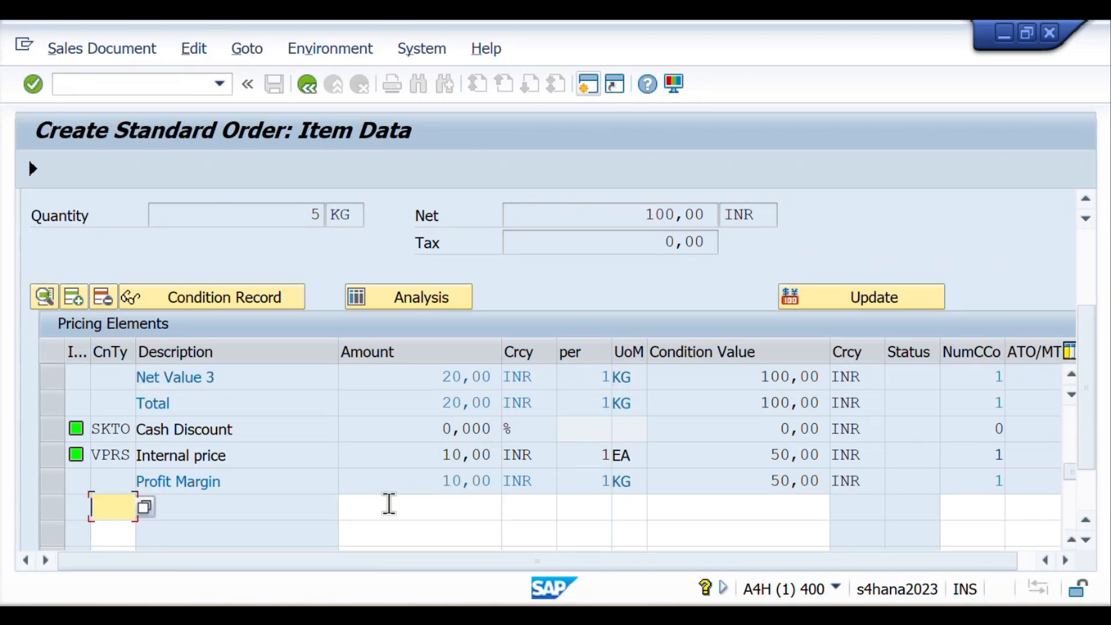
# Add condition type PB00 with an amount of 20 to the item's pricing elements, and review the resulting conditions.
pyautogui.moveTo(444, 487); pyautogui.dragTo(494, 484)
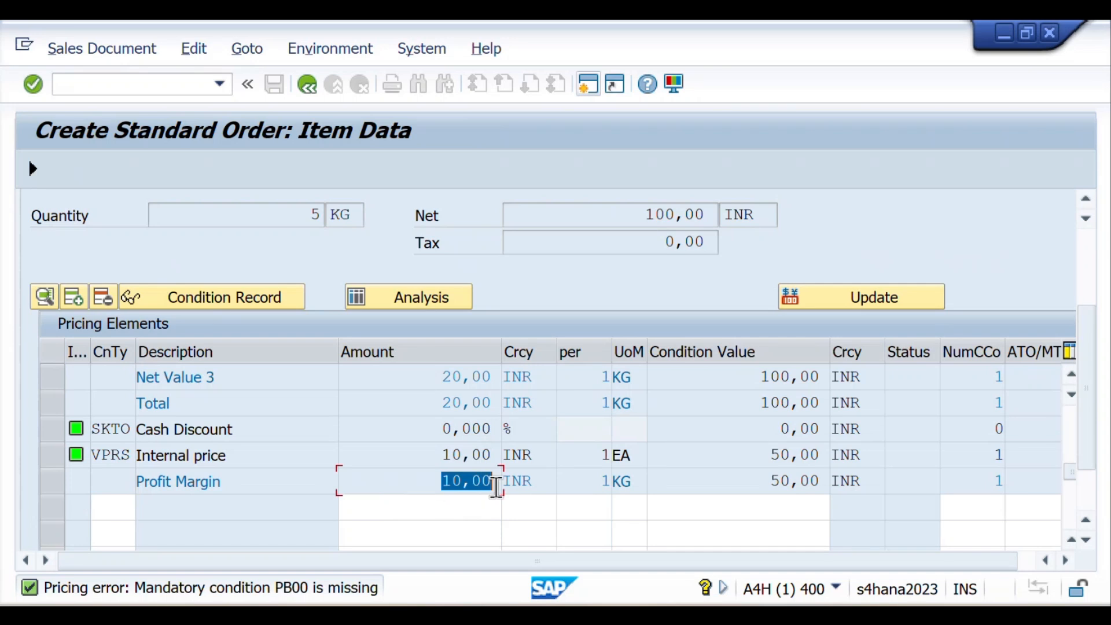
pyautogui.click(118, 515)
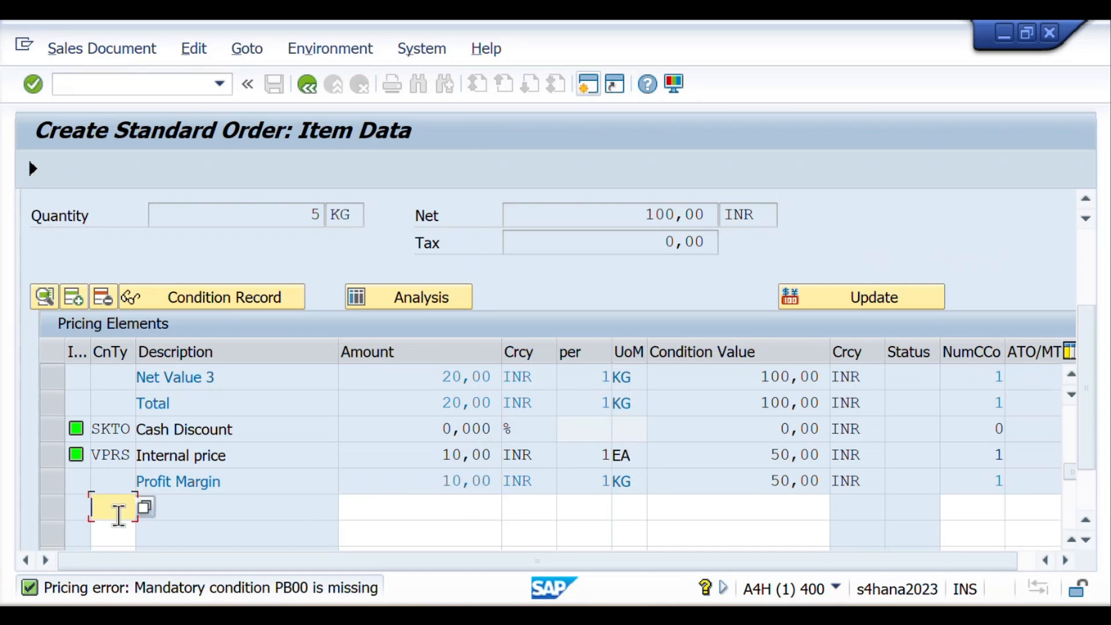
pyautogui.write('PB00')
pyautogui.click(468, 509)
pyautogui.write('20')
pyautogui.press('Return')
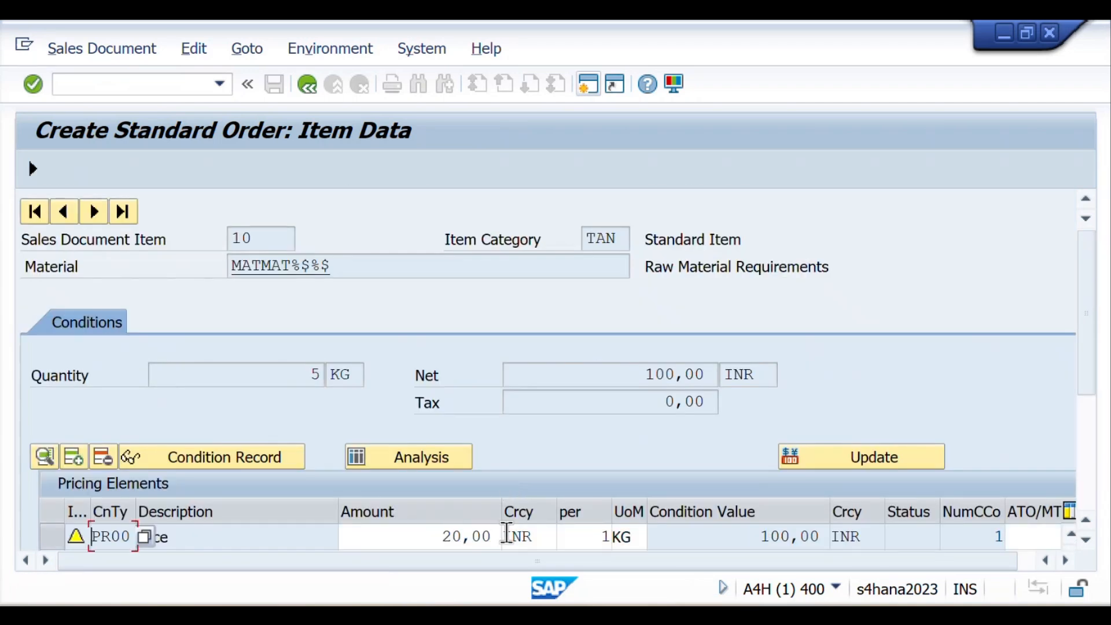
pyautogui.moveTo(1088, 324); pyautogui.dragTo(1103, 454)
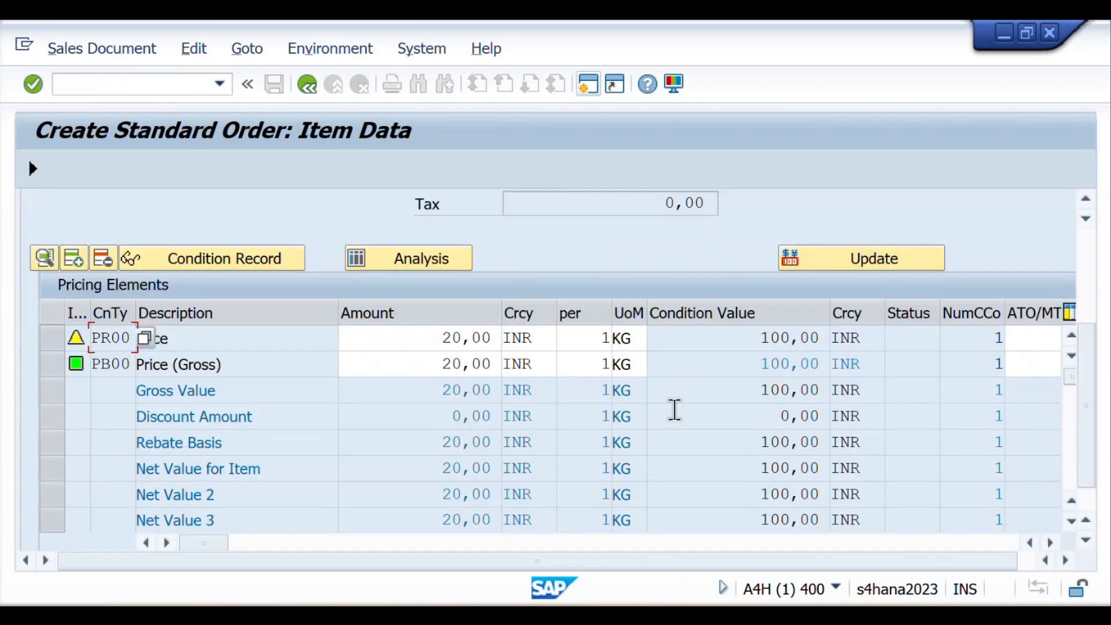
pyautogui.scroll(-4, 675, 416)
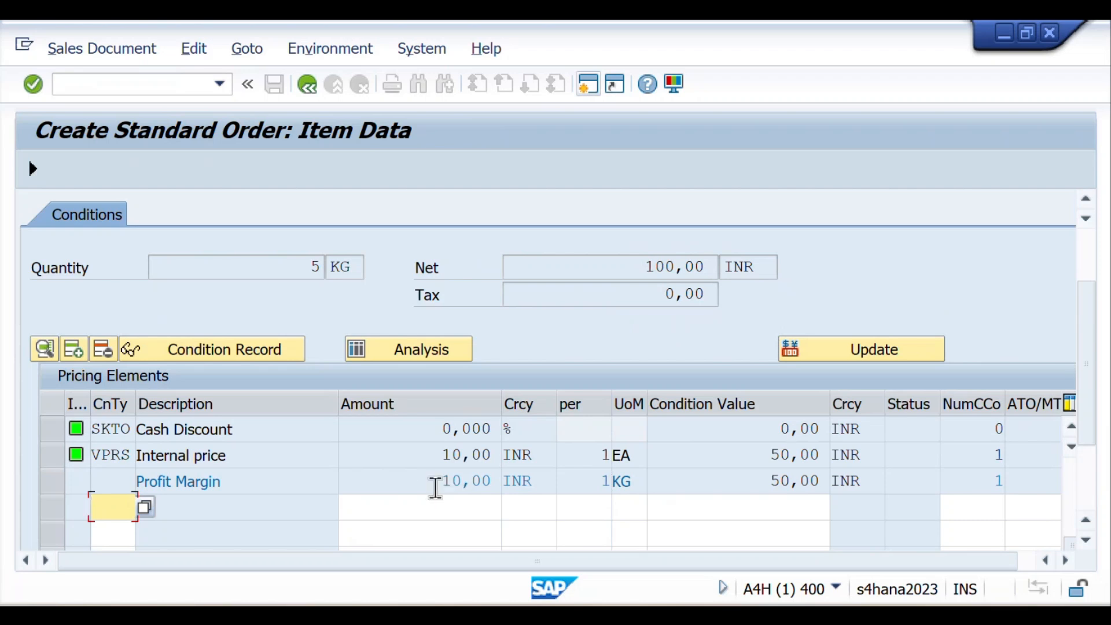
# Return from the item conditions to the order overview, recheck the incompletion log, and save the standard order.
pyautogui.moveTo(449, 484); pyautogui.dragTo(502, 481)
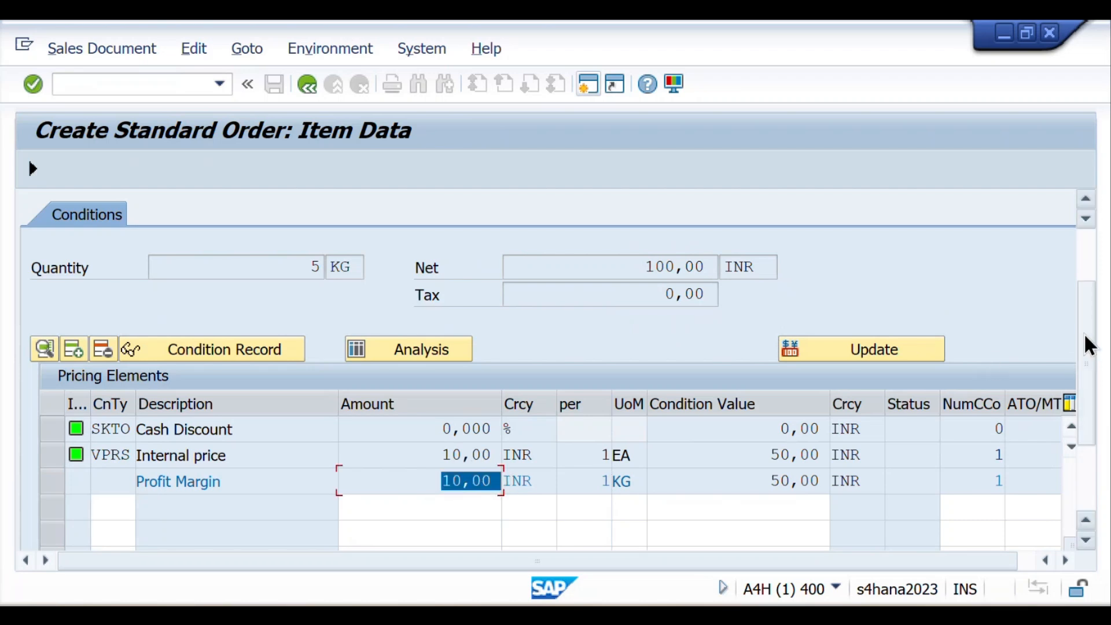
pyautogui.moveTo(1086, 342); pyautogui.dragTo(1054, 290)
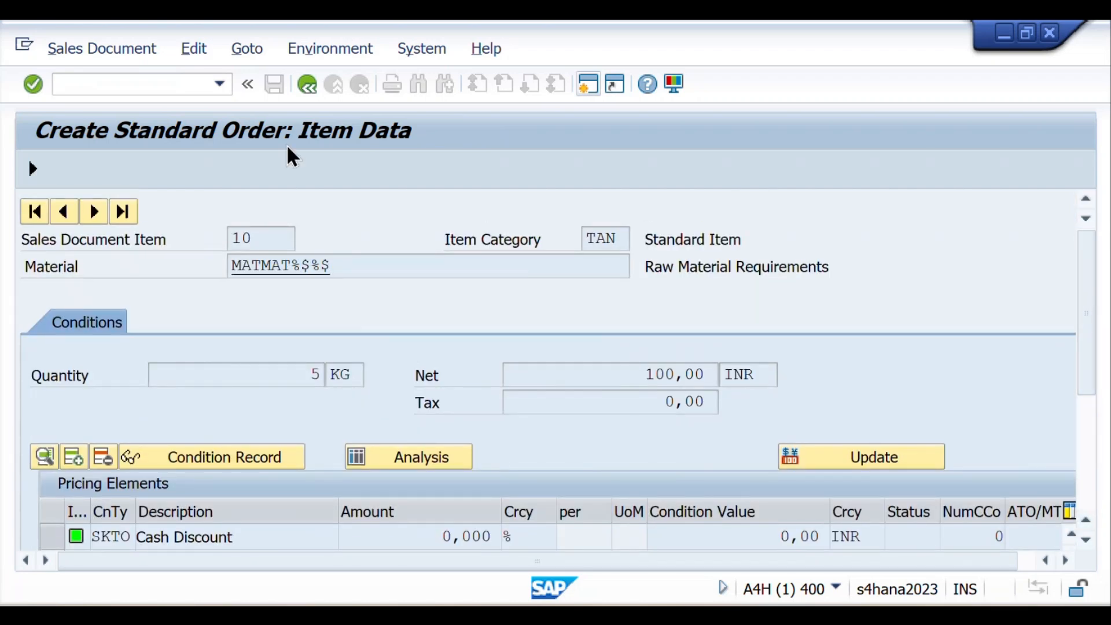
pyautogui.click(307, 87)
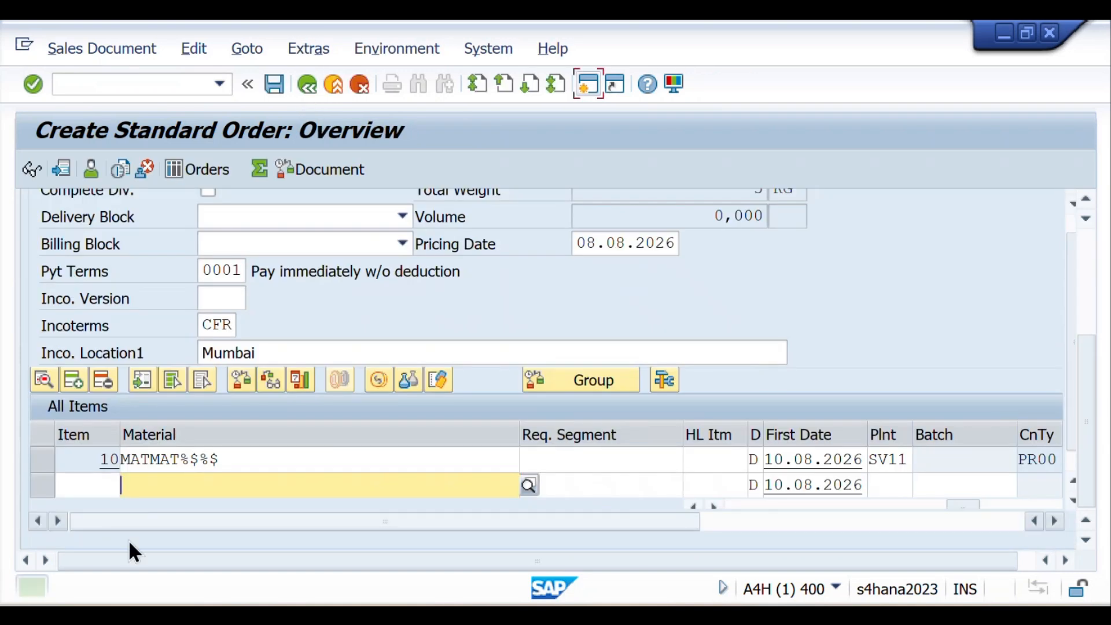
pyautogui.click(197, 50)
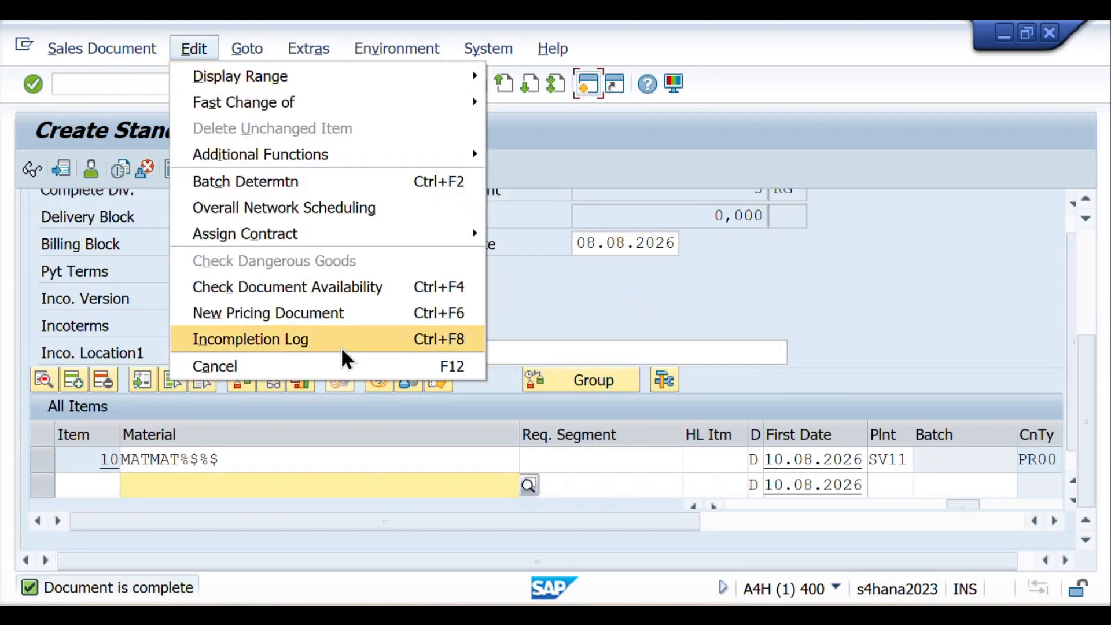
pyautogui.click(316, 342)
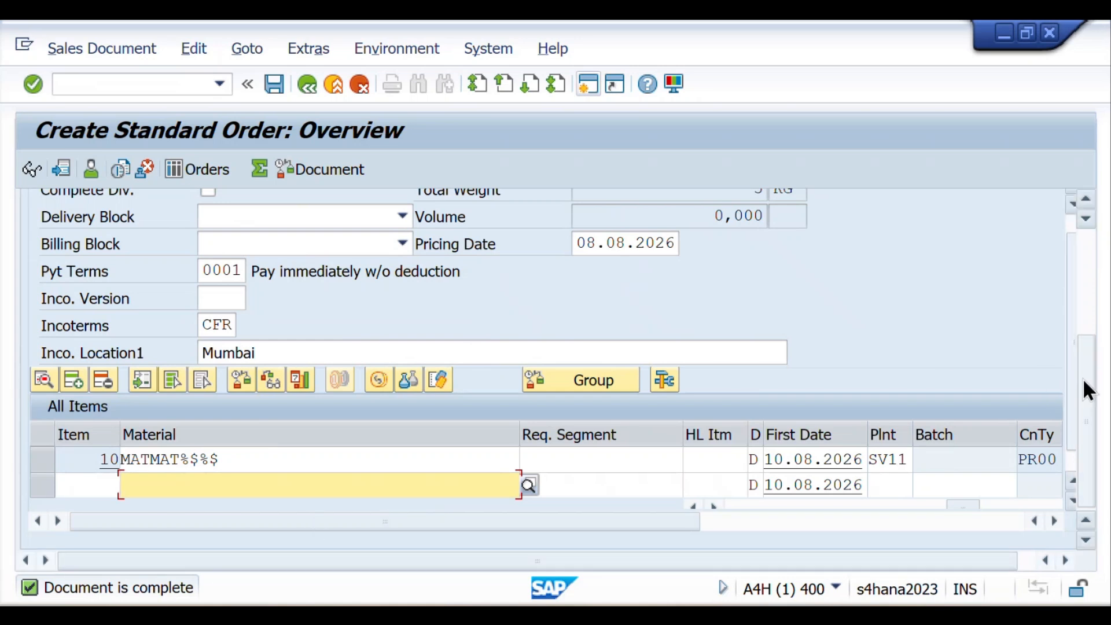
pyautogui.moveTo(1084, 388); pyautogui.dragTo(1106, 255)
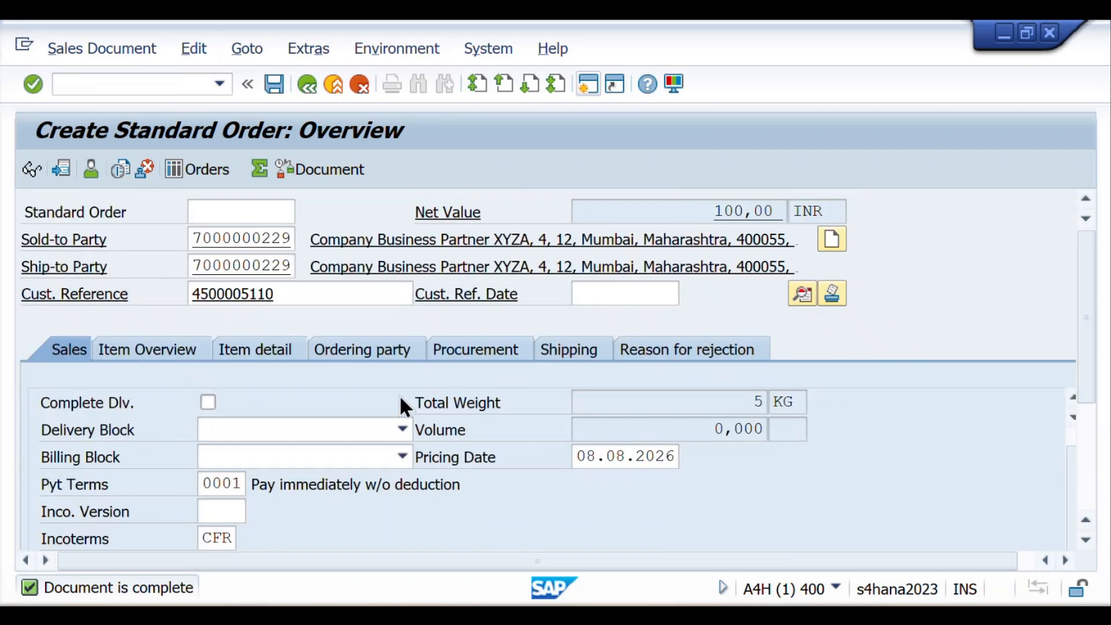
pyautogui.click(275, 85)
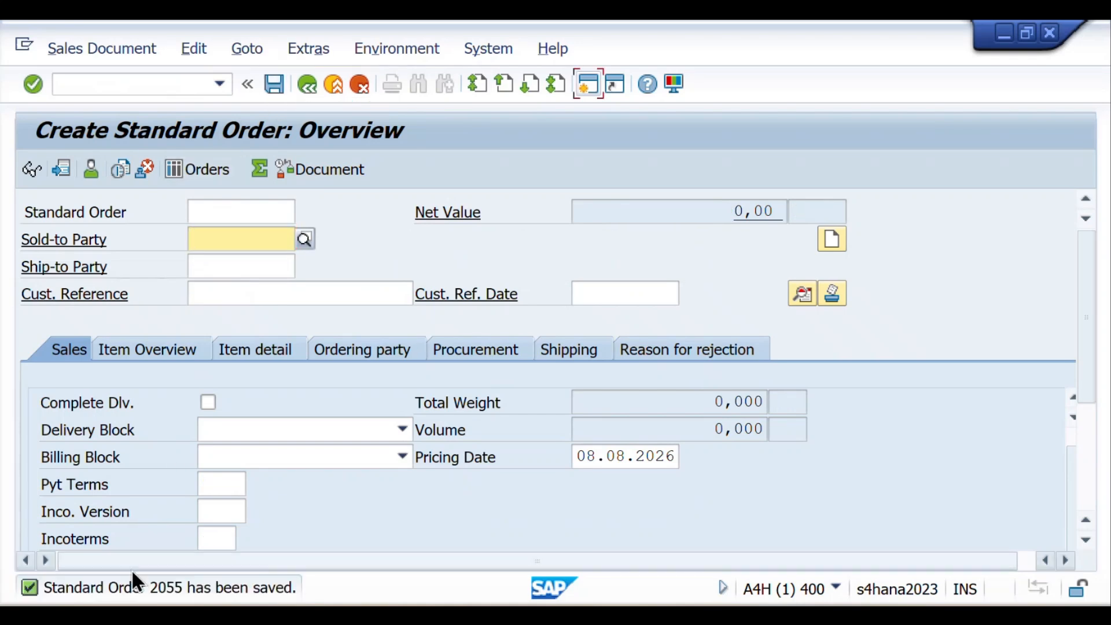
# Copy the full text of the order's save message and paste it below the Purchase Order line of the Practice page in Notion.
pyautogui.doubleClick(139, 591)
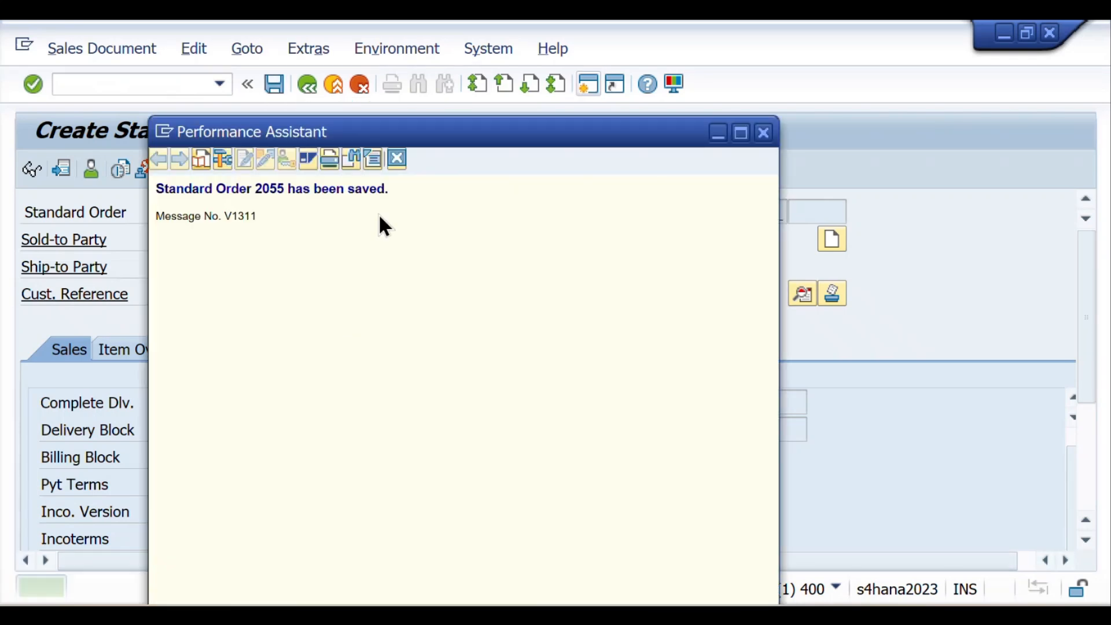
pyautogui.moveTo(391, 196); pyautogui.dragTo(156, 214)
pyautogui.hotkey('ctrl', 'c')
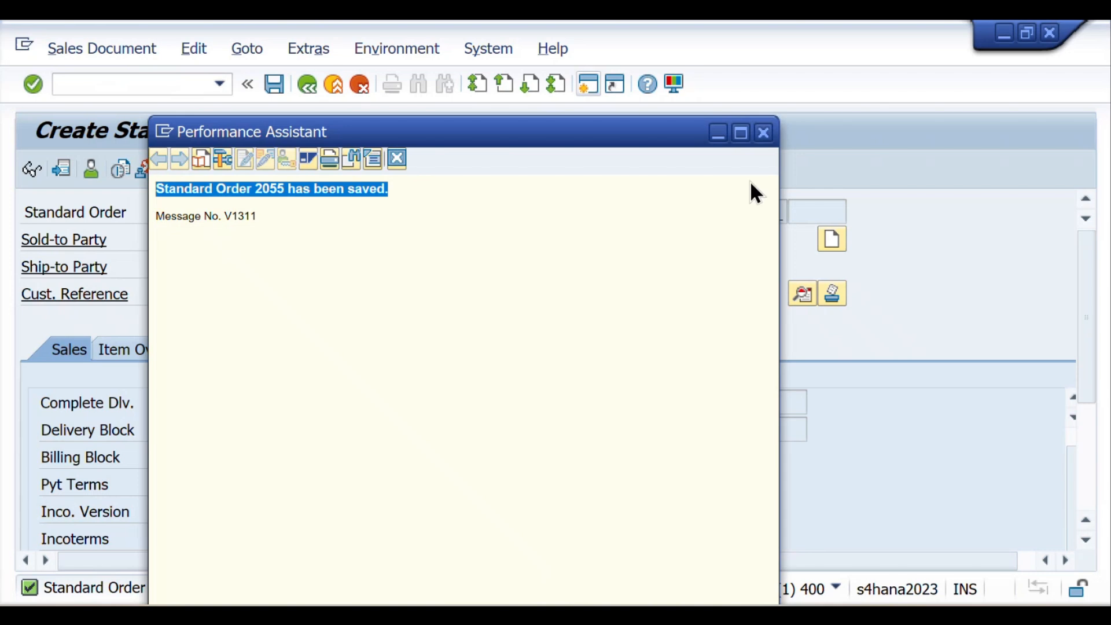
pyautogui.click(763, 134)
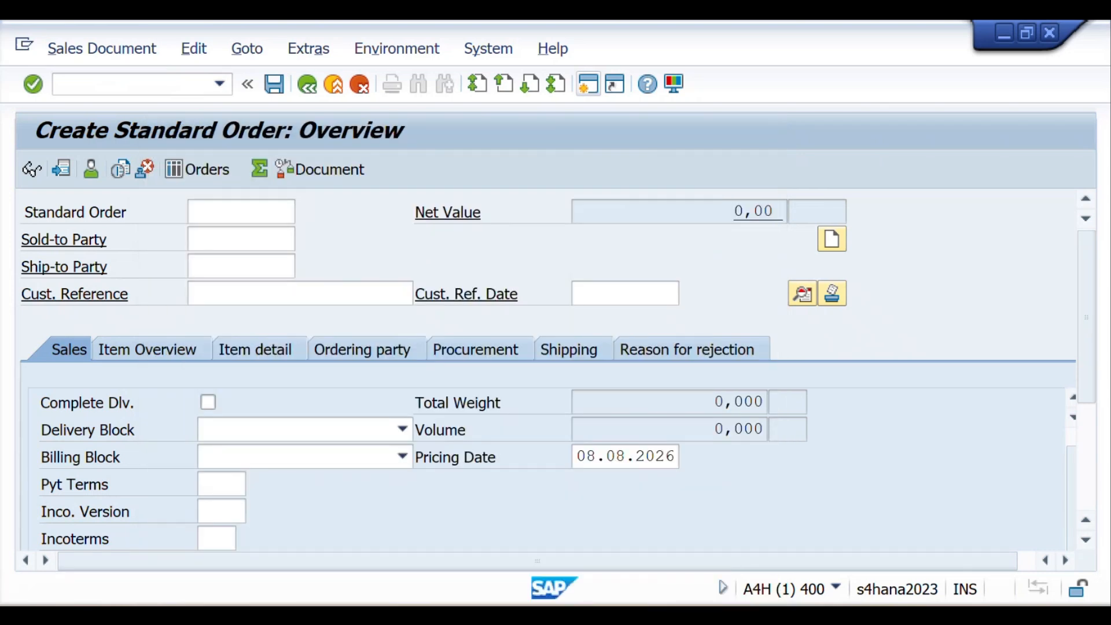
pyautogui.hotkey('alt', 'Tab')
pyautogui.hotkey('ctrl', 'v')
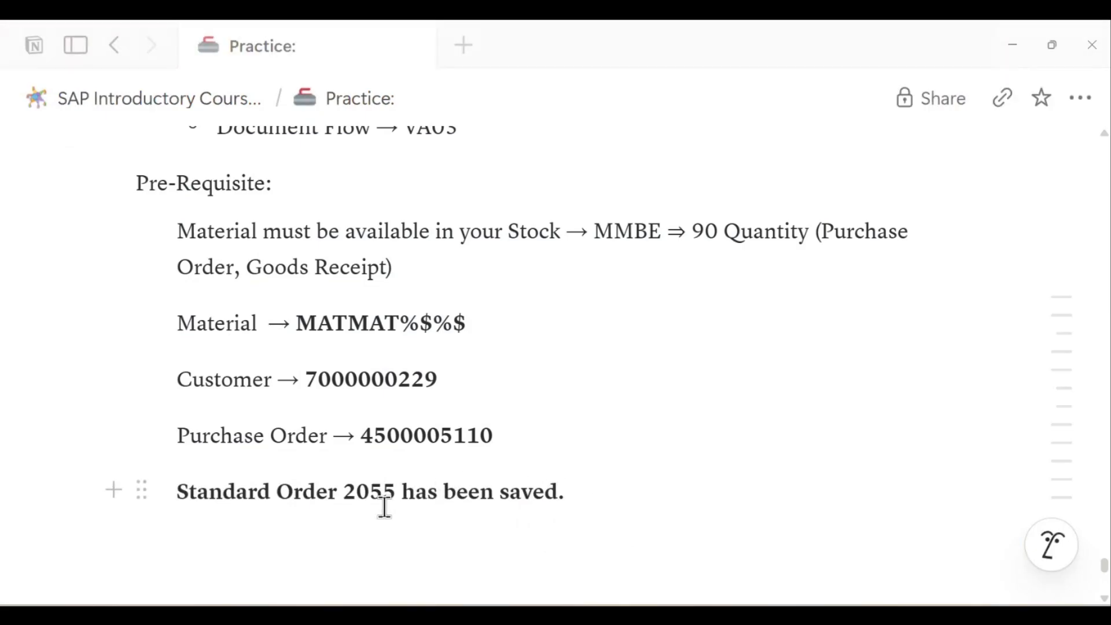
pyautogui.moveTo(345, 491); pyautogui.dragTo(399, 492)
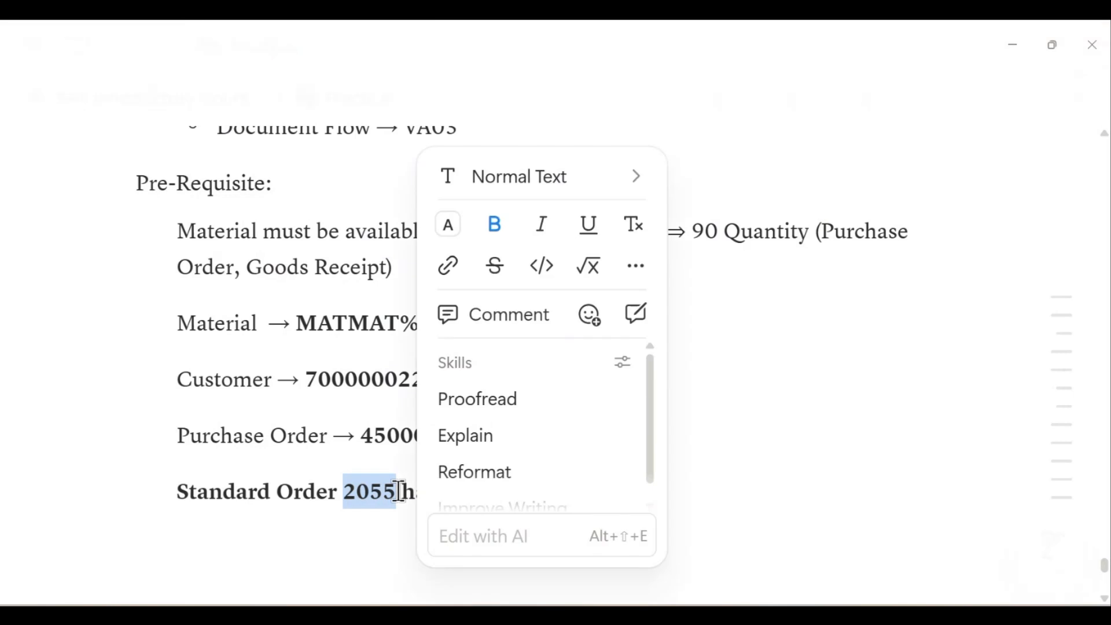
# Switch back to SAP, open the saved sales order for changing with transaction VA02, and review its overview data.
pyautogui.hotkey('alt', 'Tab')
pyautogui.click(122, 81)
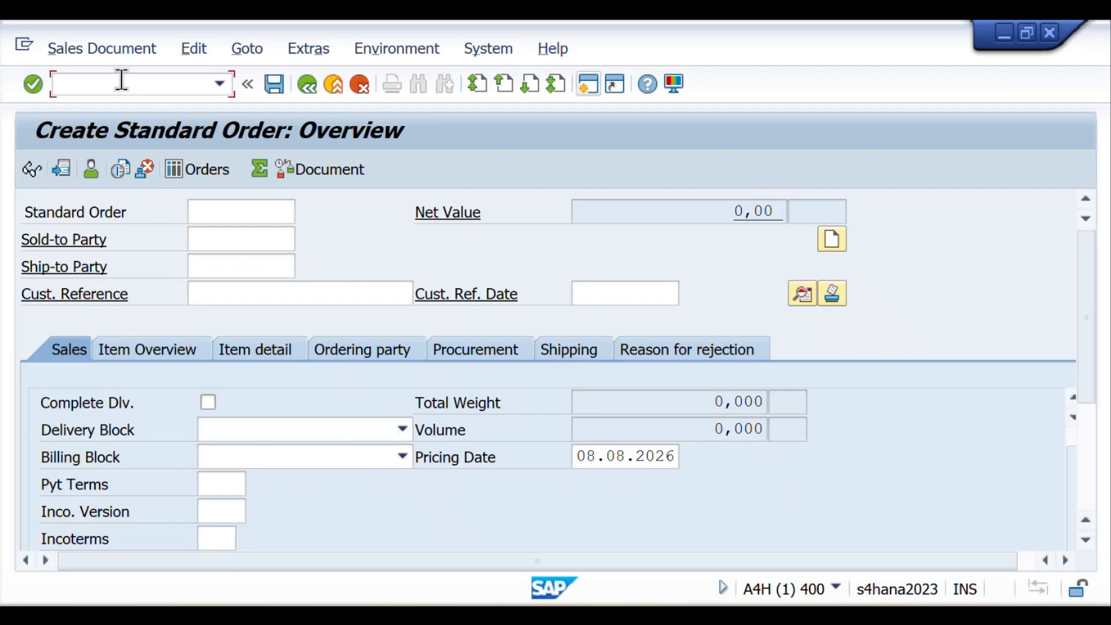
pyautogui.write('/nVA02')
pyautogui.press('Return')
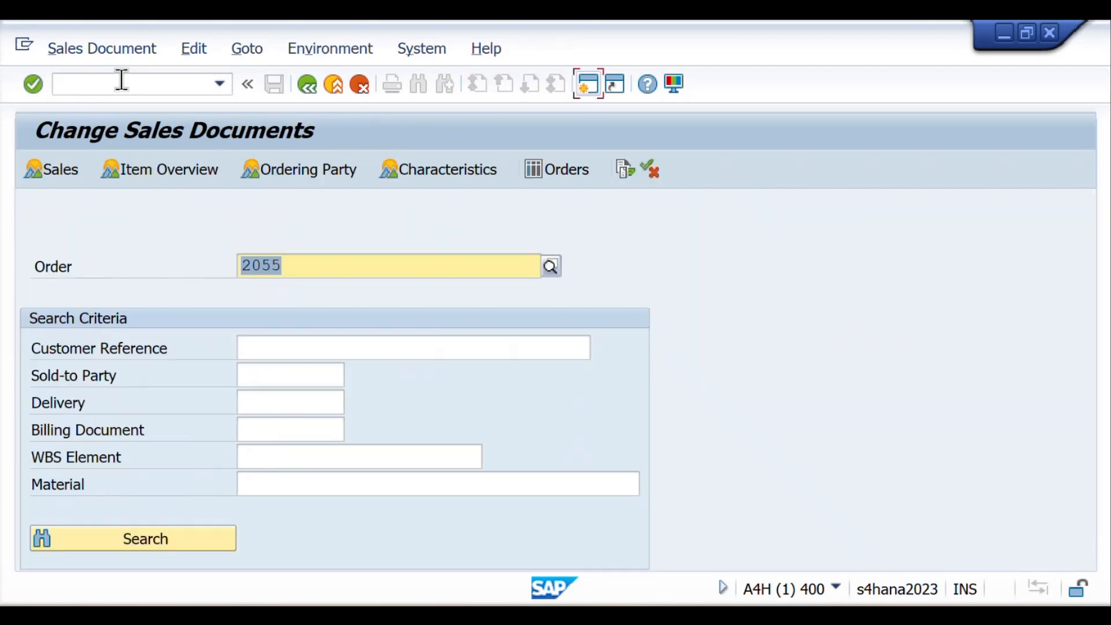
pyautogui.click(296, 260)
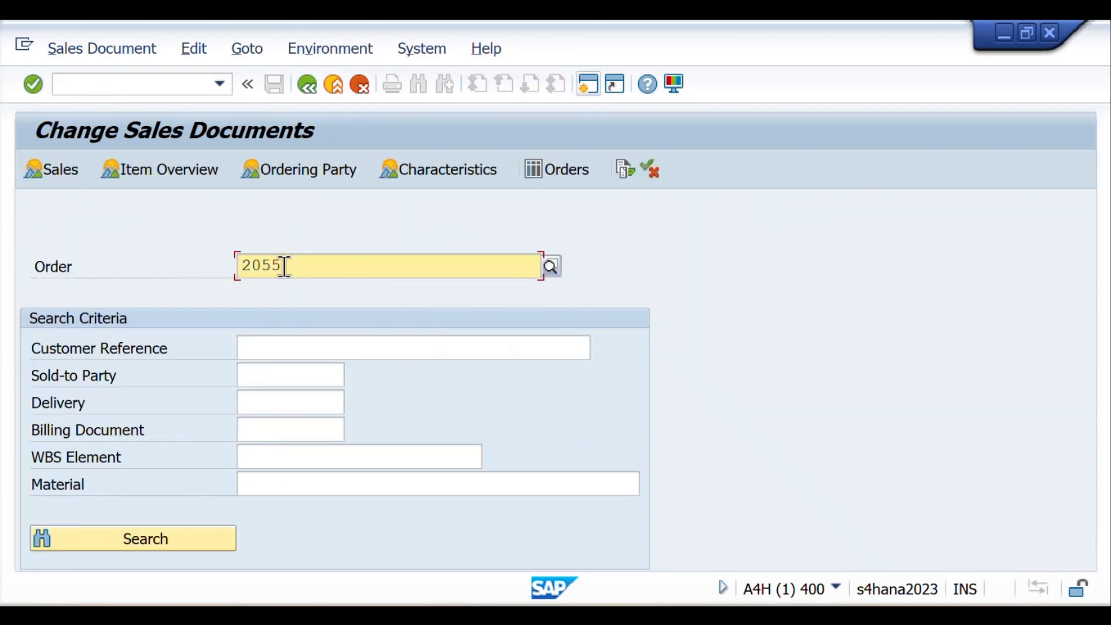
pyautogui.press('Return')
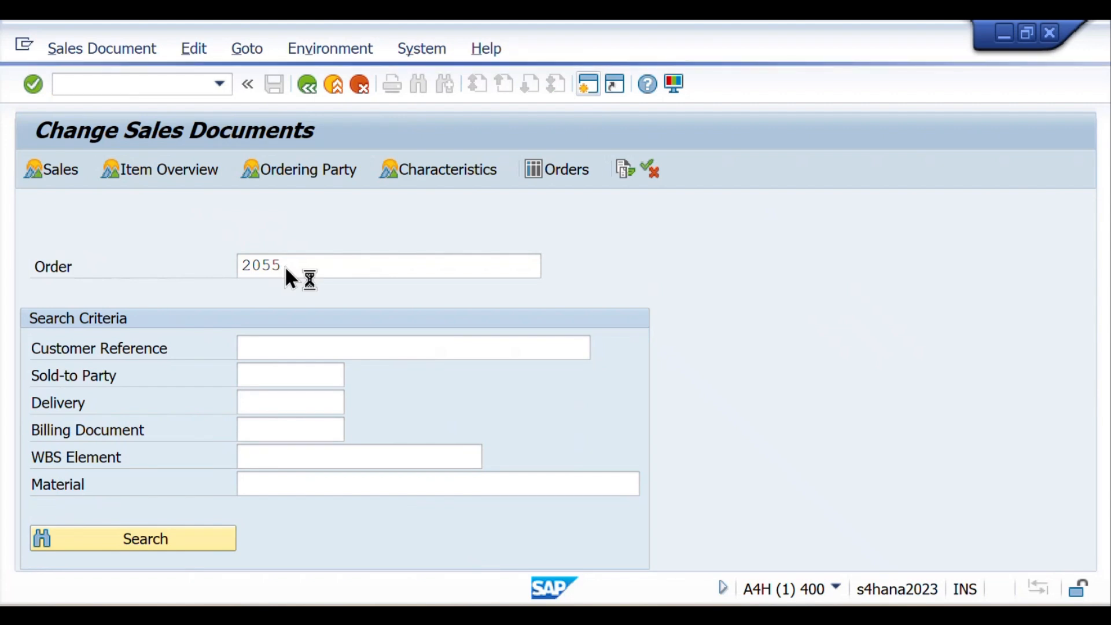
pyautogui.scroll(2, 226, 446)
pyautogui.scroll(2, 235, 463)
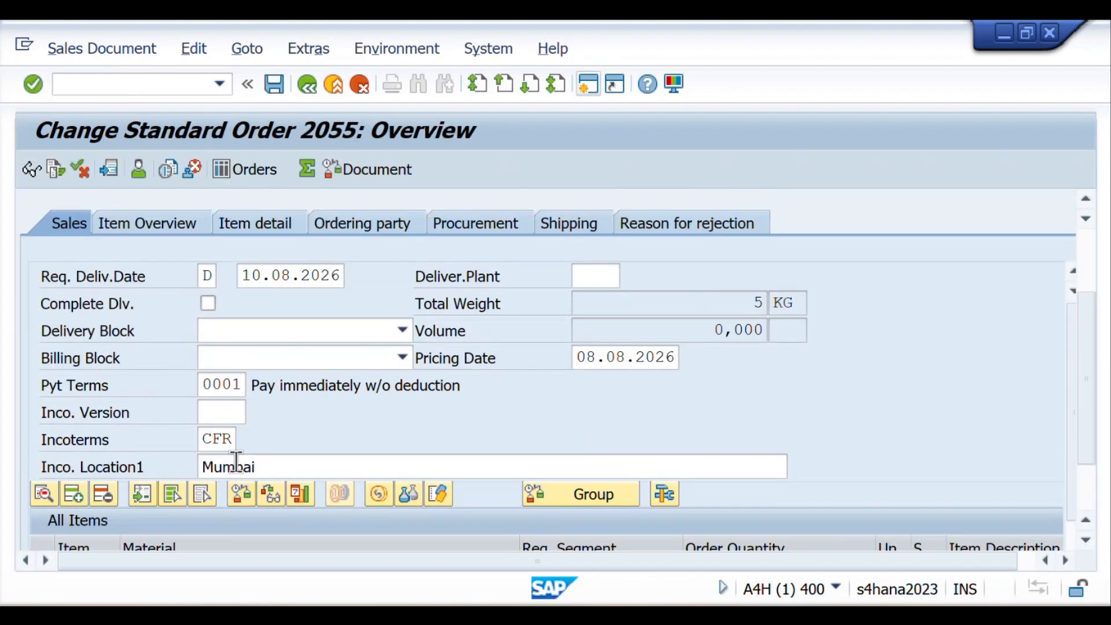
pyautogui.scroll(-3, 246, 460)
pyautogui.scroll(1, 257, 440)
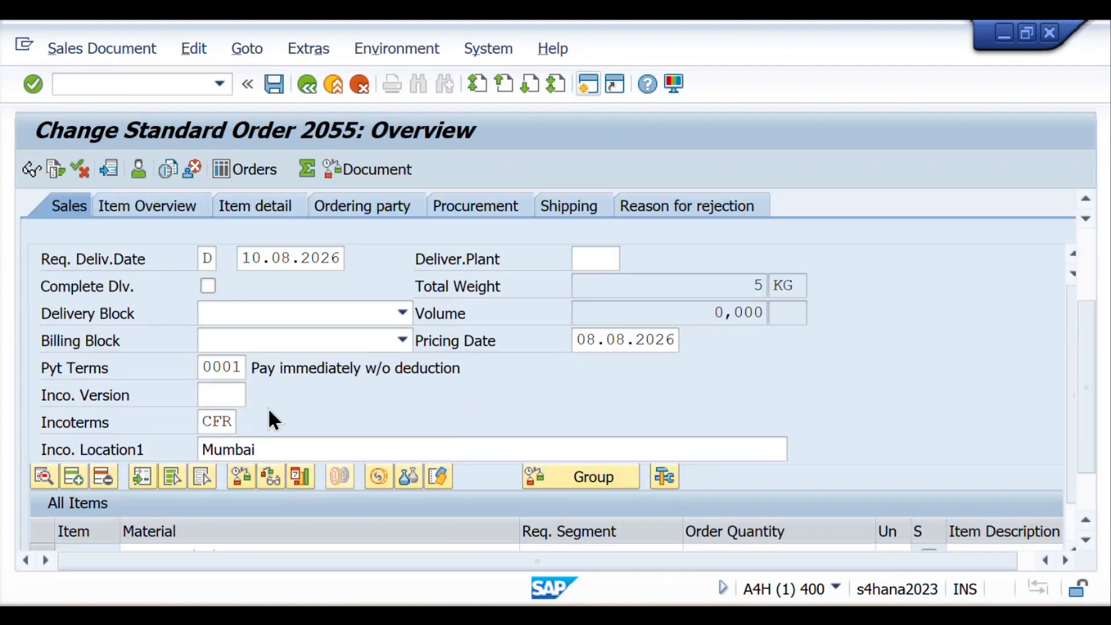
# Leave the order's change view and open the saved sales order in display mode with transaction VA03.
pyautogui.click(308, 84)
pyautogui.write('20')
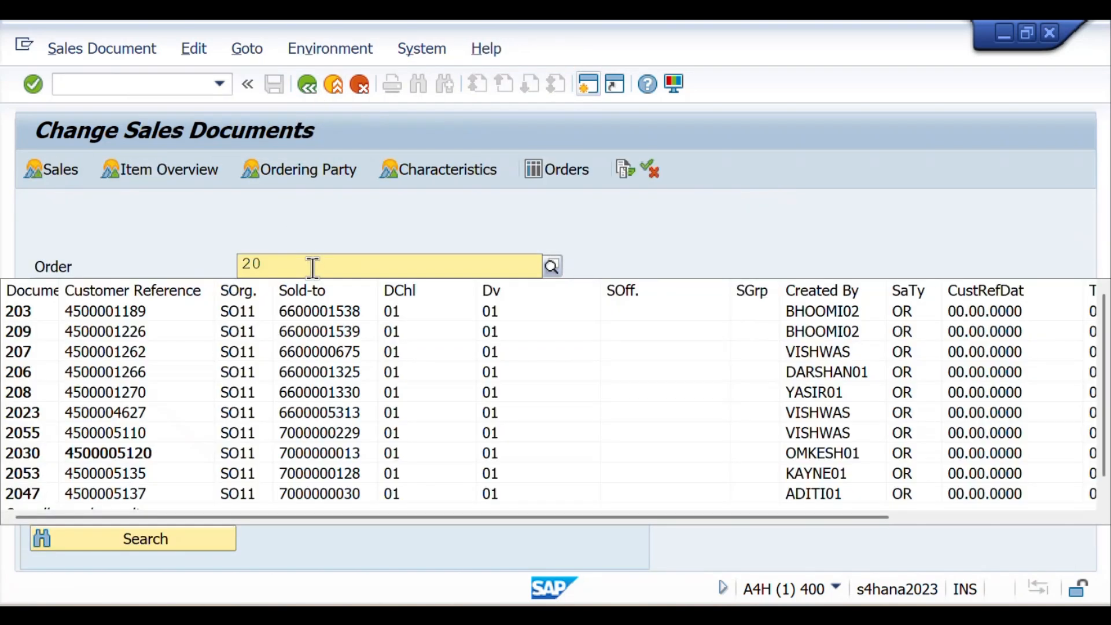
pyautogui.click(144, 85)
pyautogui.write('/nvA')
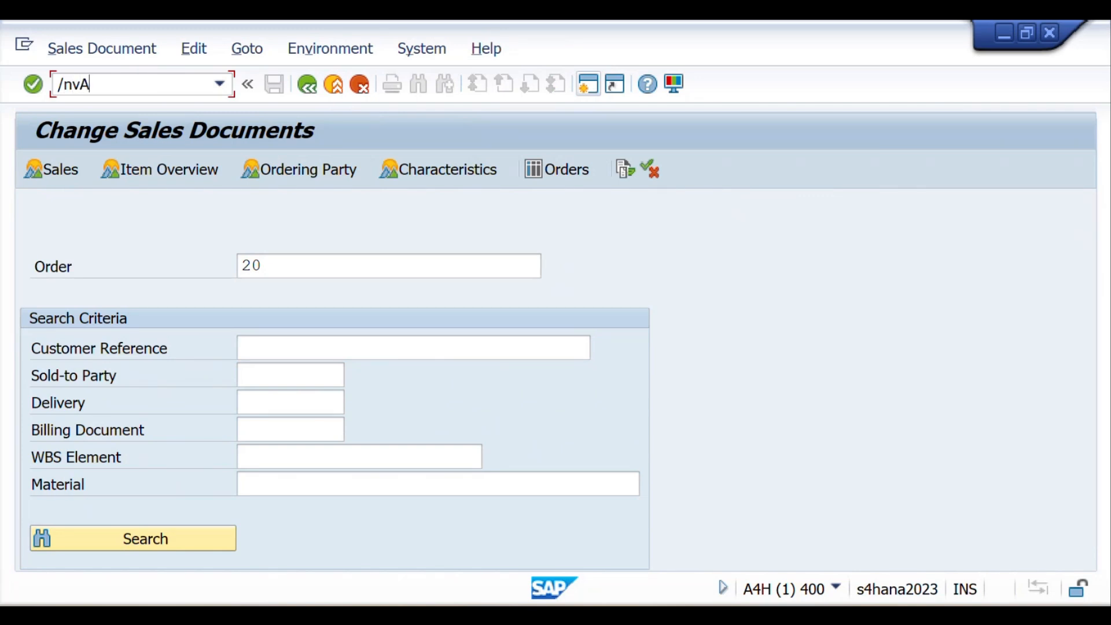
pyautogui.write('03')
pyautogui.press('Return')
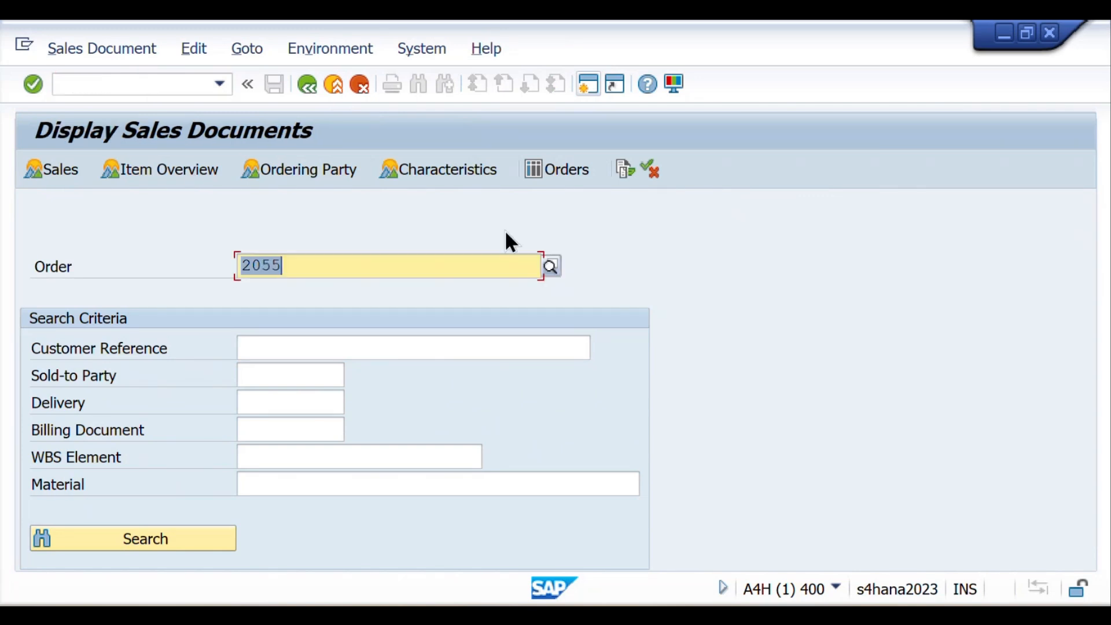
pyautogui.press('Return')
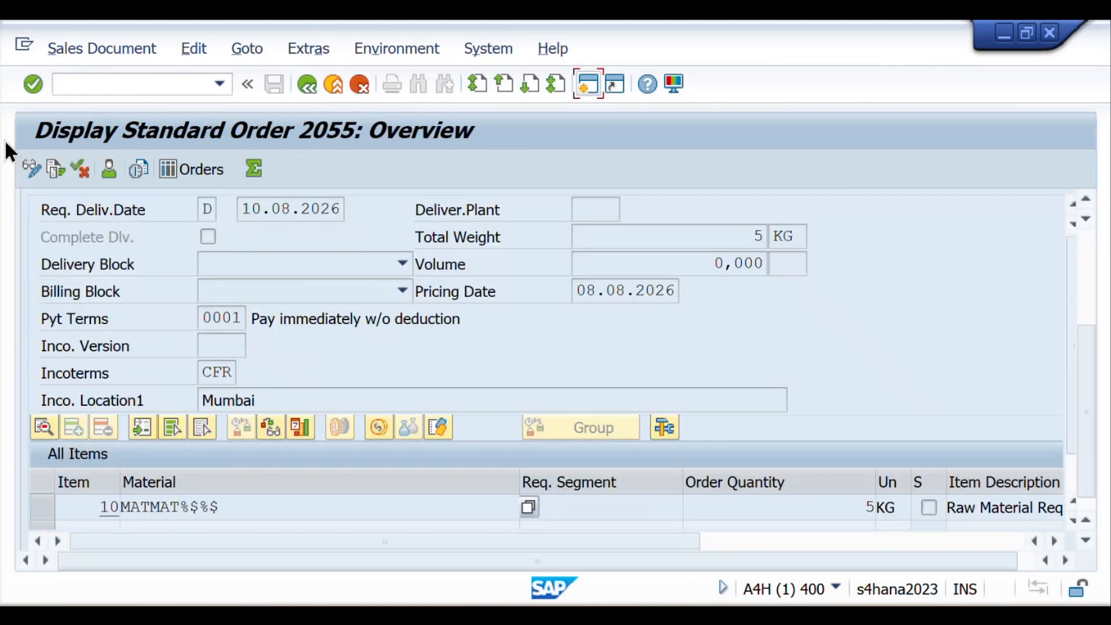
# Restart transaction VA03, view the saved sales order's document flow, and return to the initial display screen.
pyautogui.click(119, 86)
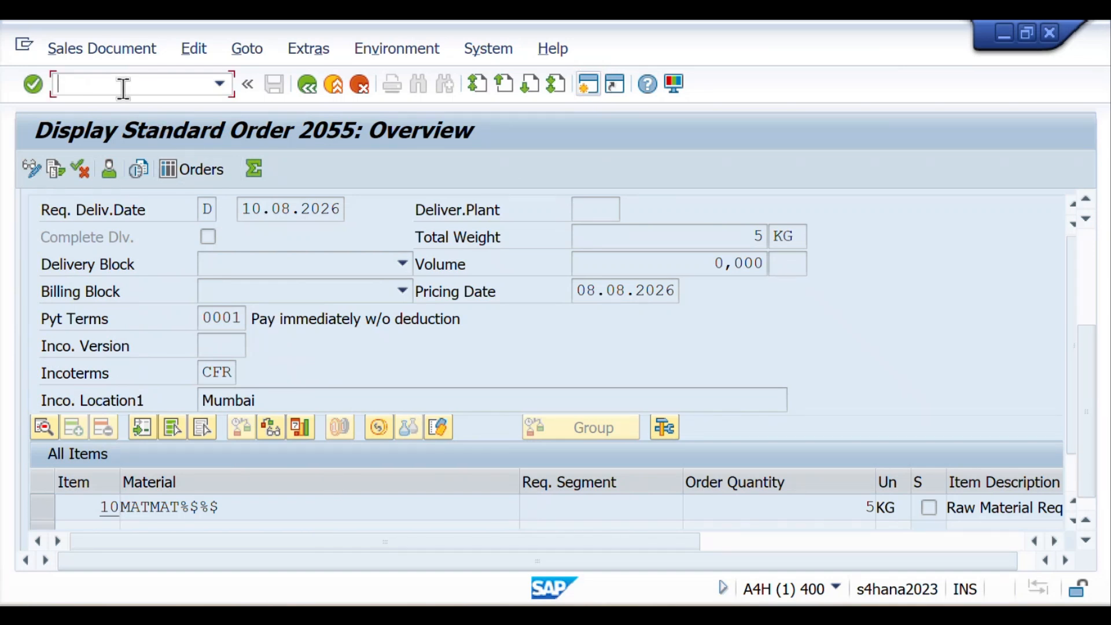
pyautogui.write('/nVA03')
pyautogui.press('Return')
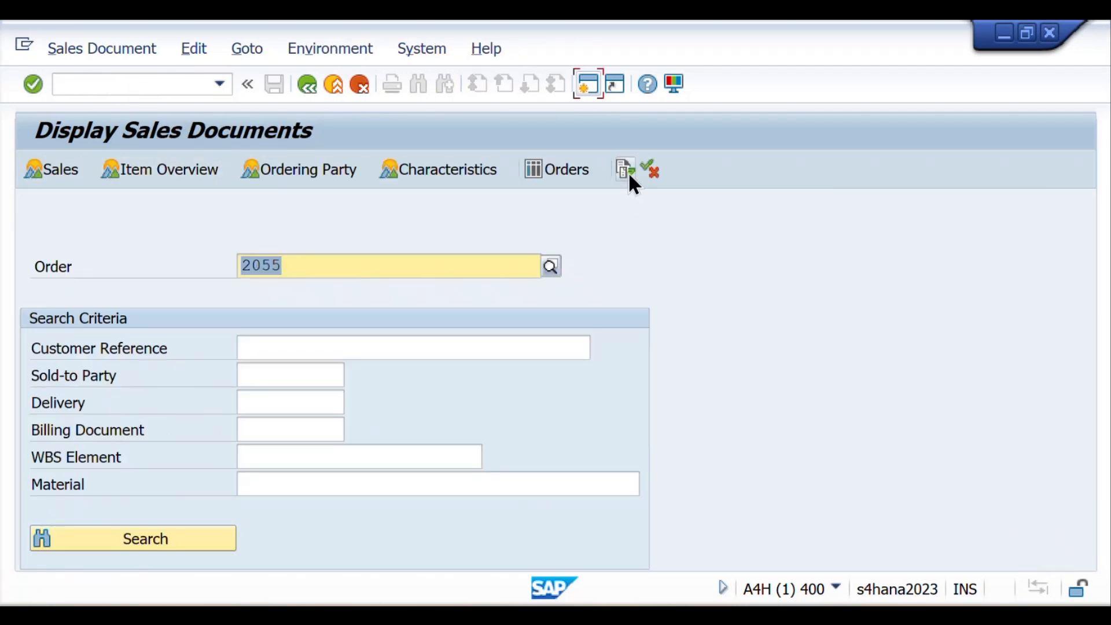
pyautogui.click(317, 264)
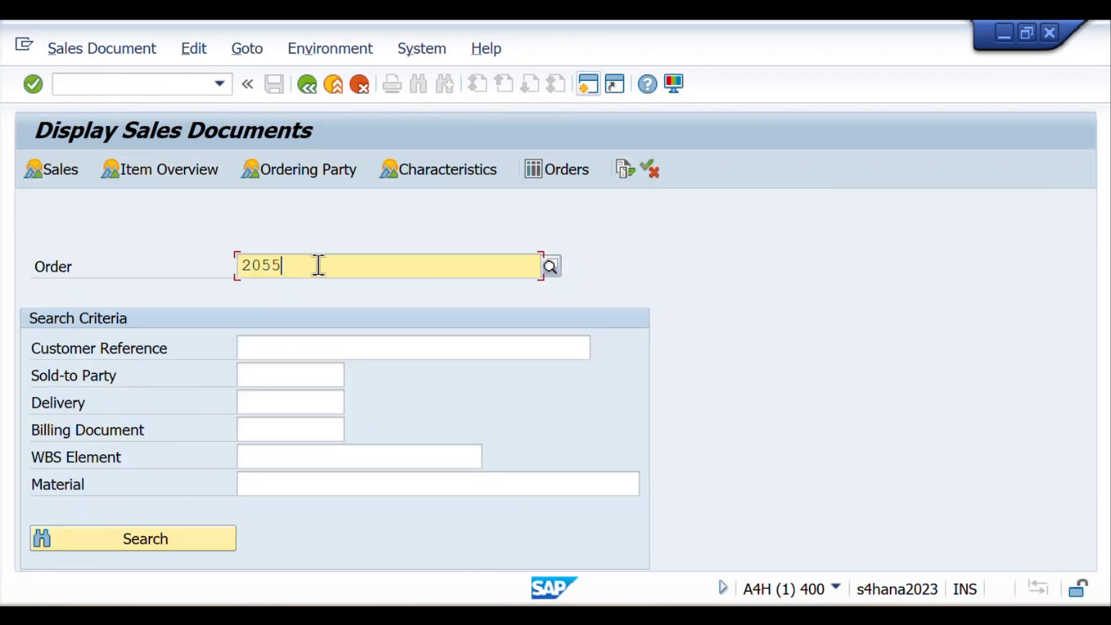
pyautogui.click(628, 177)
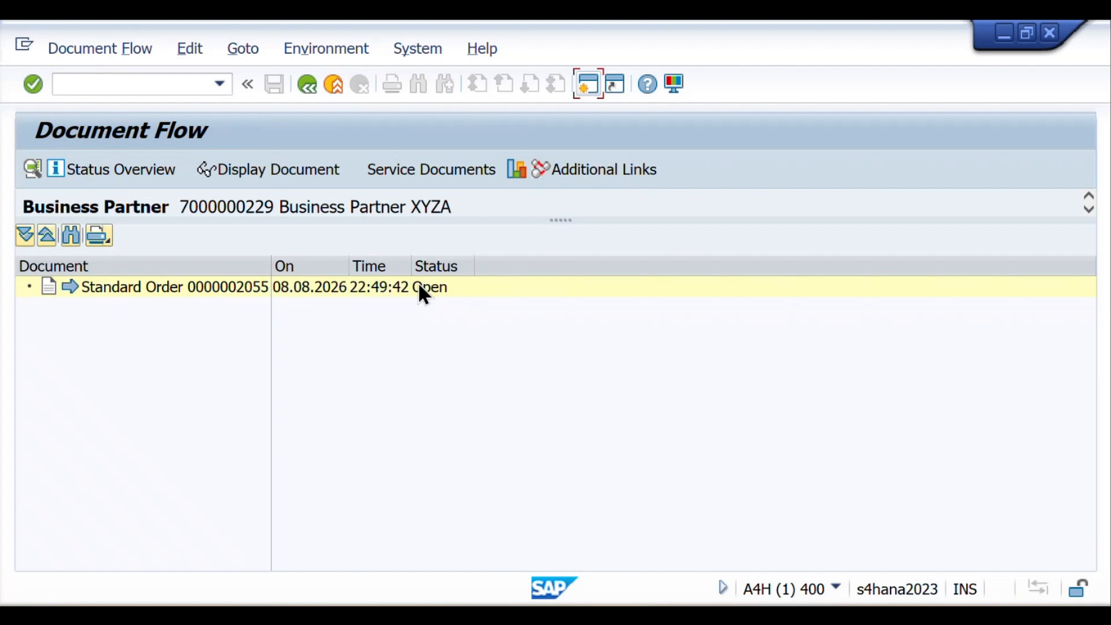
pyautogui.click(306, 85)
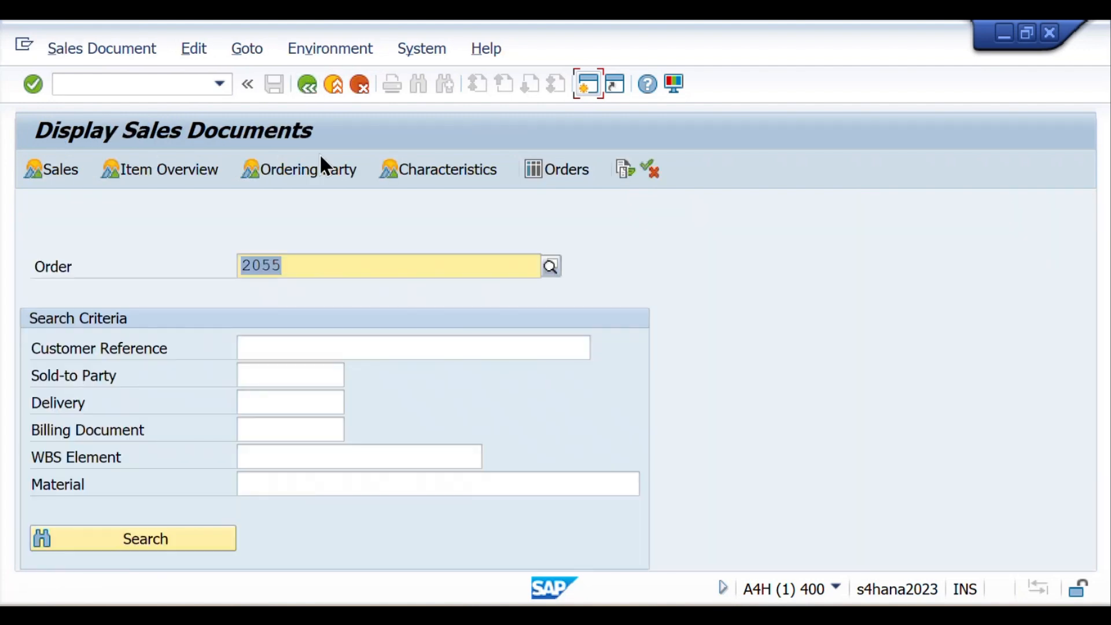
pyautogui.click(330, 255)
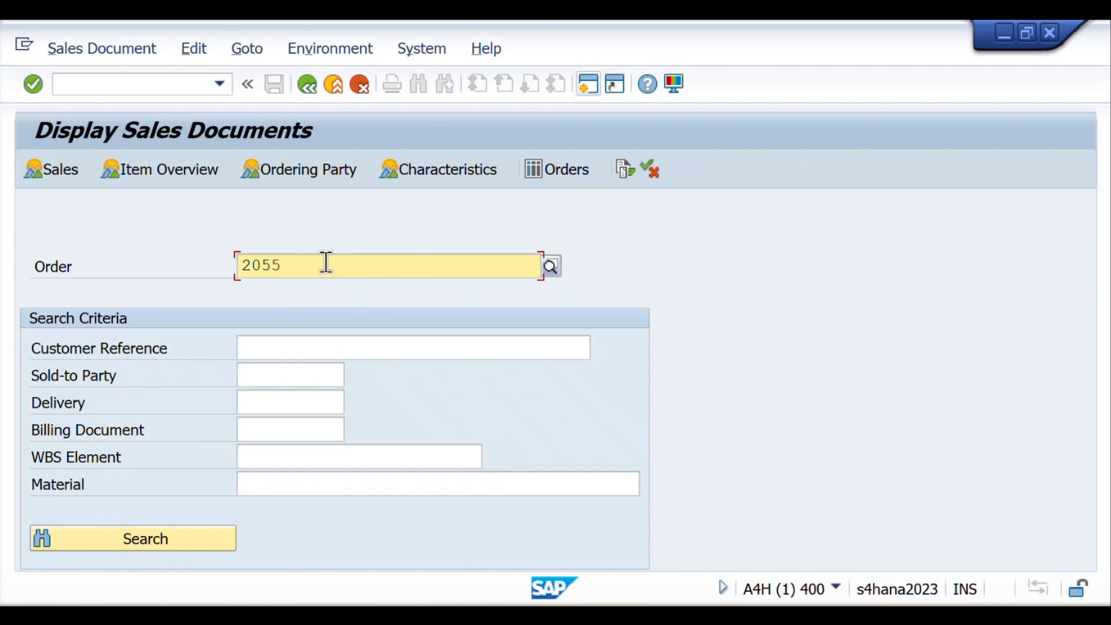
# Switch to the Practice page in Notion and review the Sales Order section above the prerequisites.
pyautogui.moveTo(741, 585)
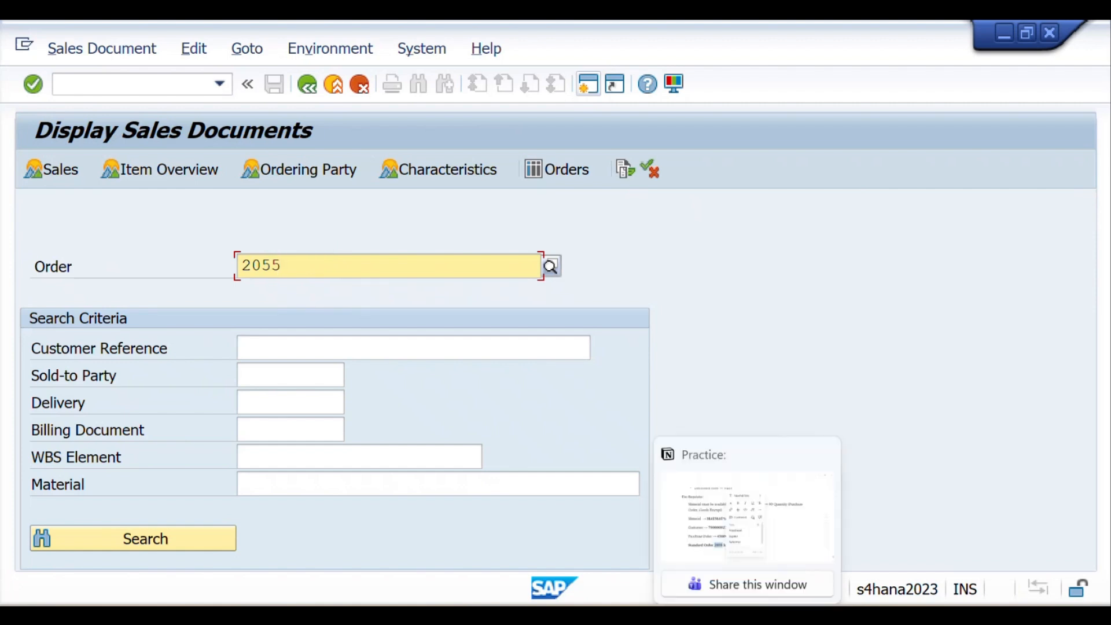
pyautogui.click(724, 512)
pyautogui.click(362, 414)
pyautogui.scroll(3, 387, 408)
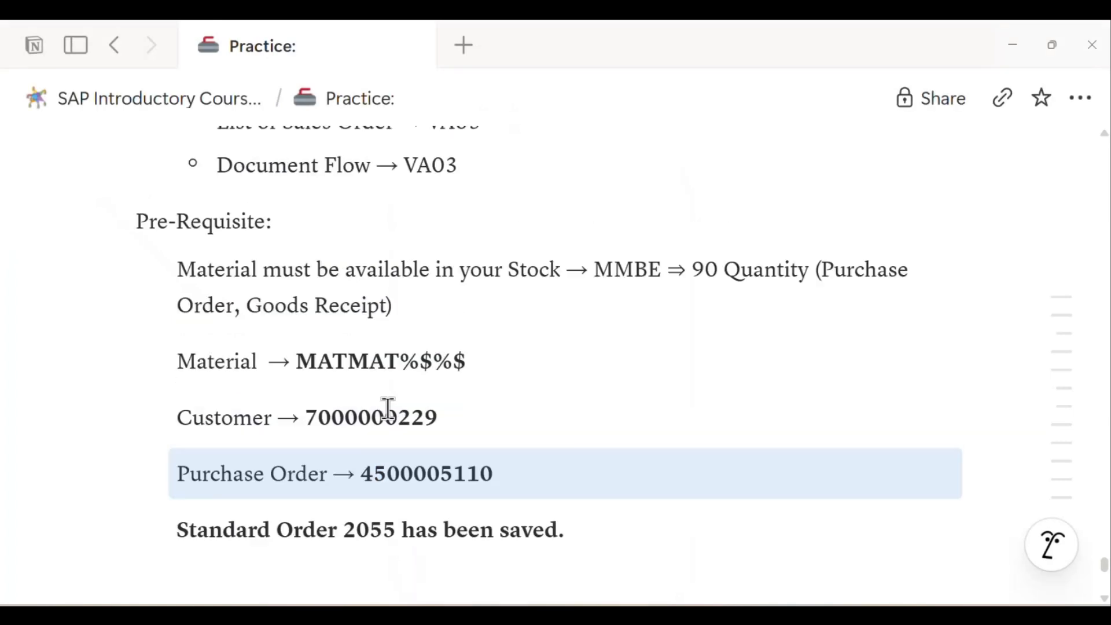
pyautogui.scroll(10, 391, 405)
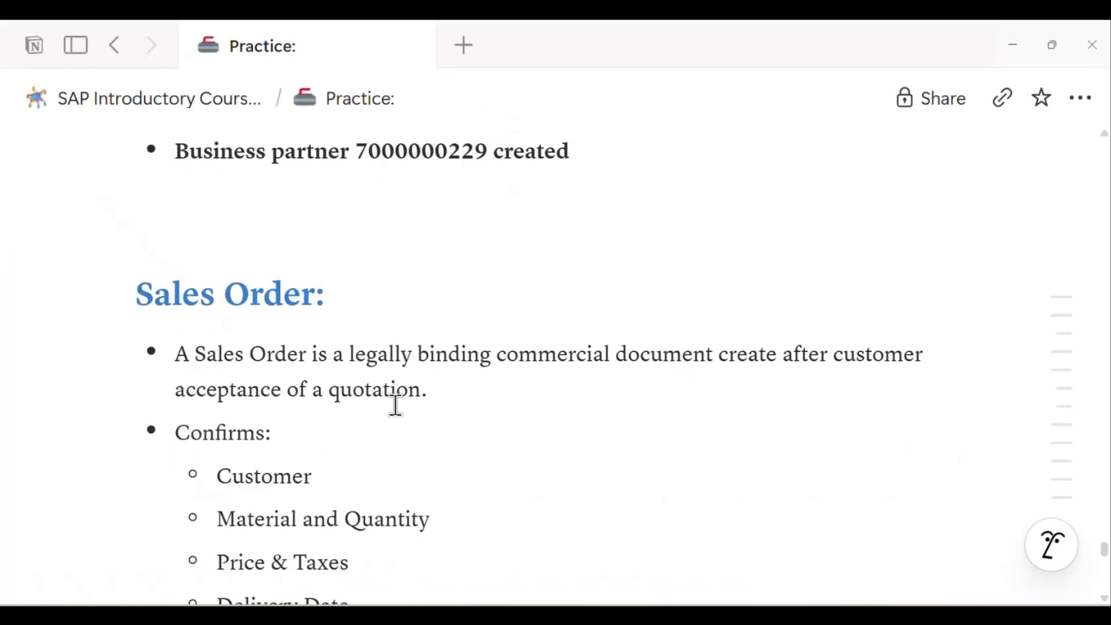
pyautogui.scroll(-2, 396, 405)
pyautogui.scroll(2, 395, 405)
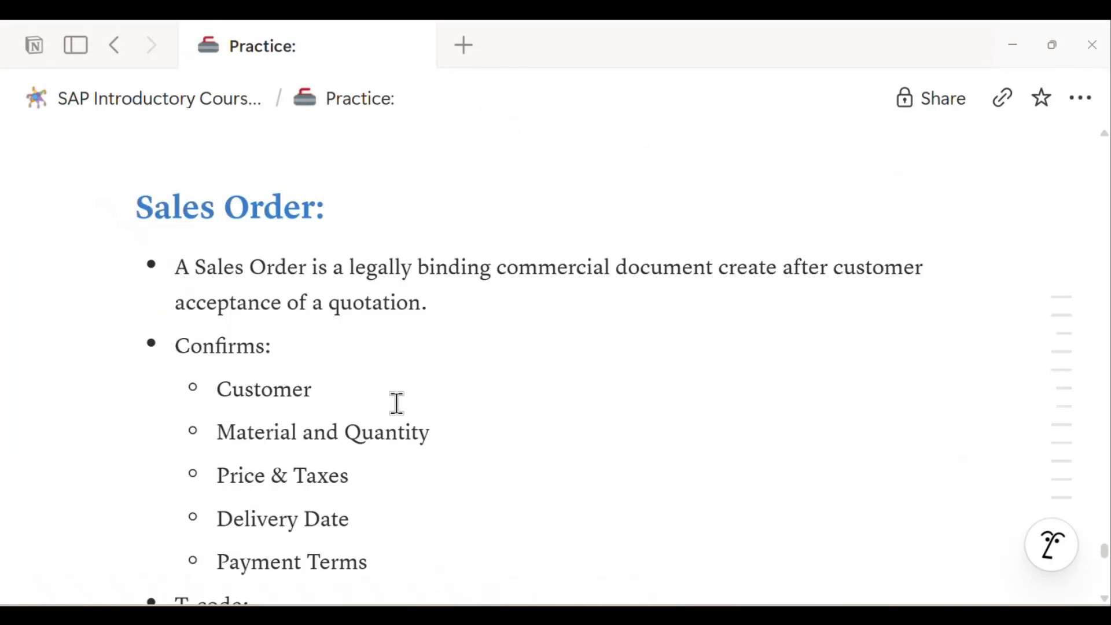